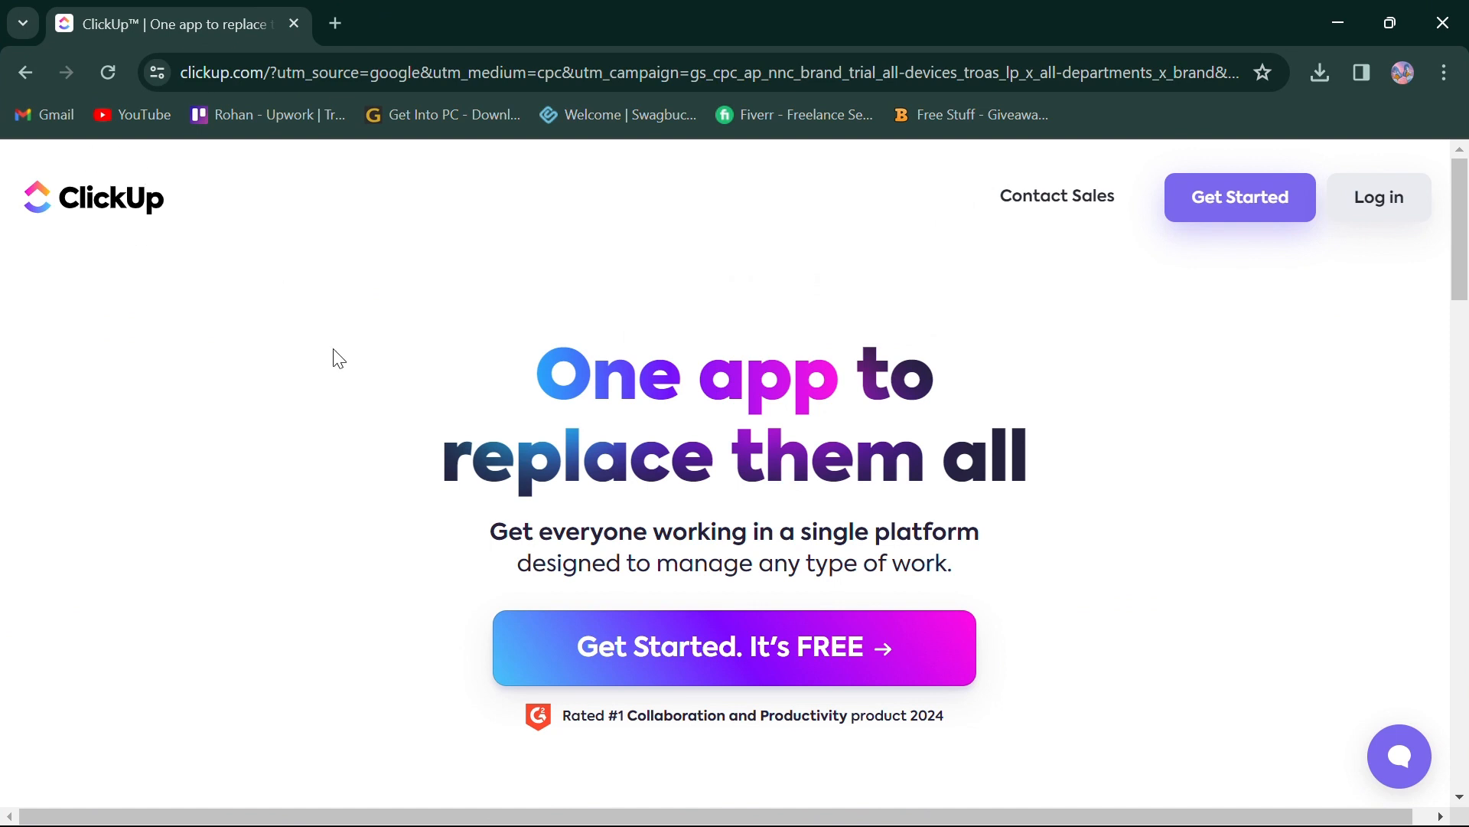
scroll(338, 366, down, 3)
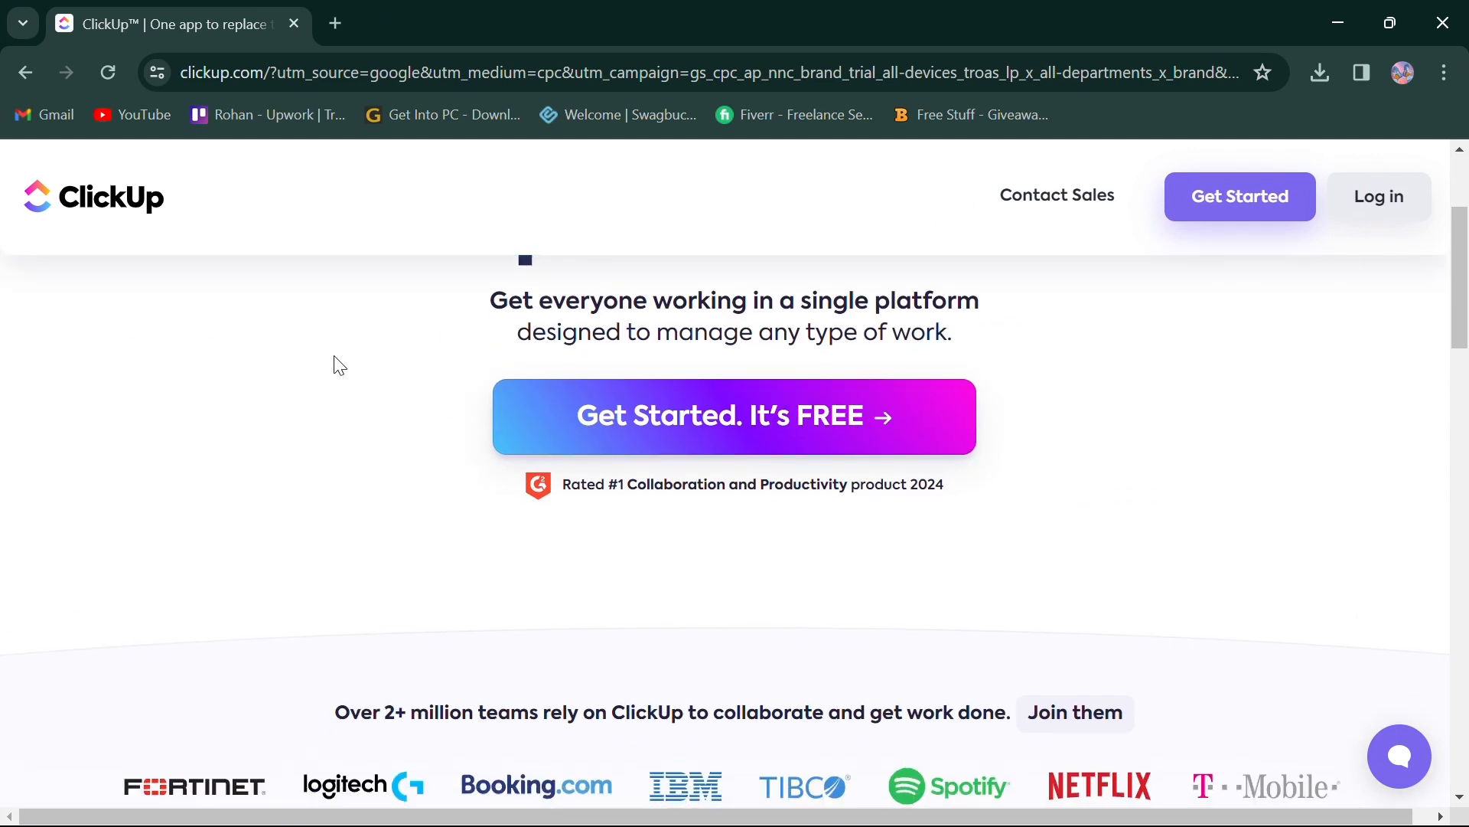
scroll(337, 366, down, 2)
scroll(338, 366, down, 3)
scroll(337, 366, down, 2)
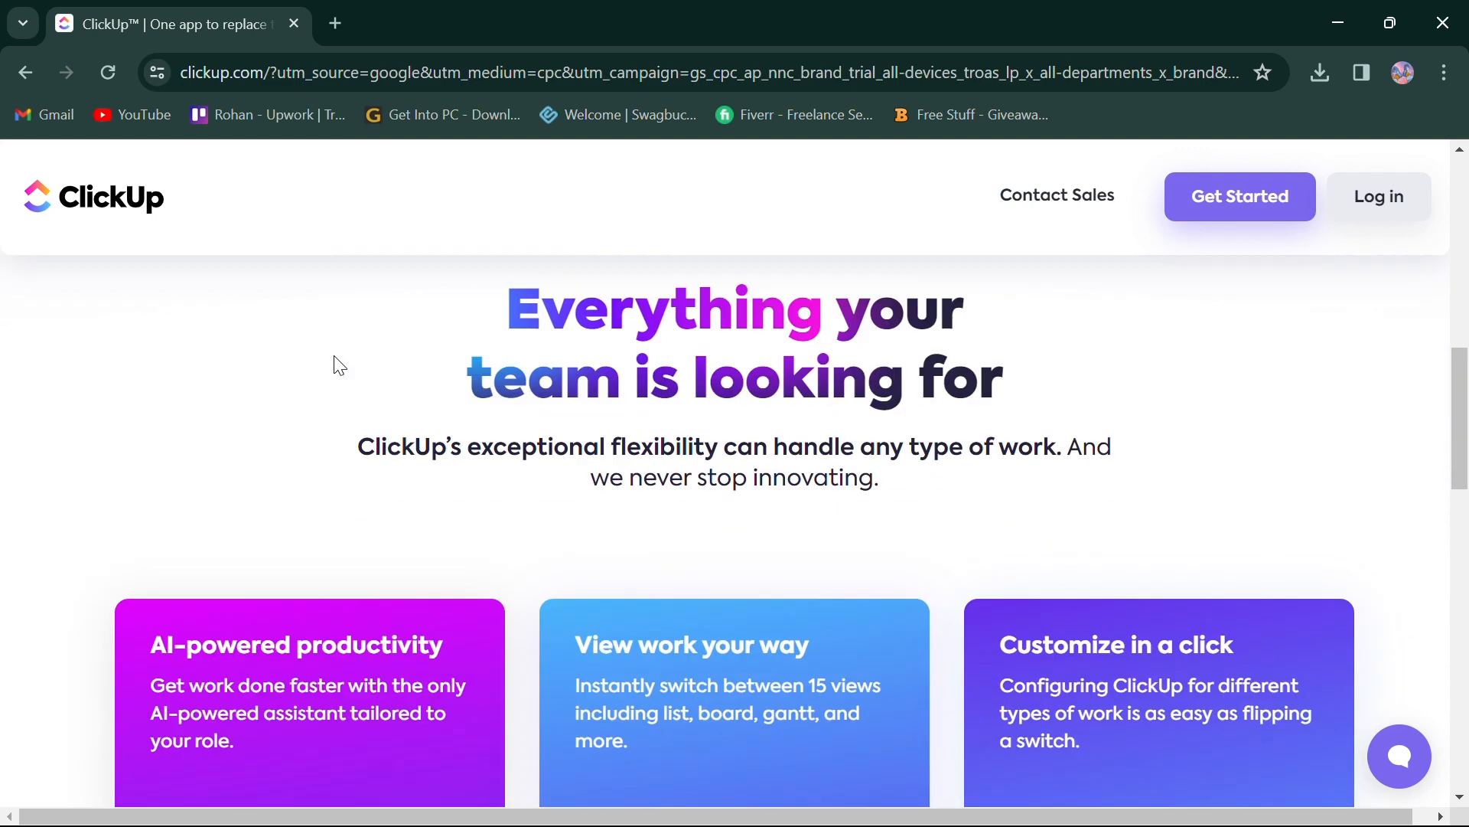
scroll(338, 365, down, 3)
scroll(339, 366, down, 1)
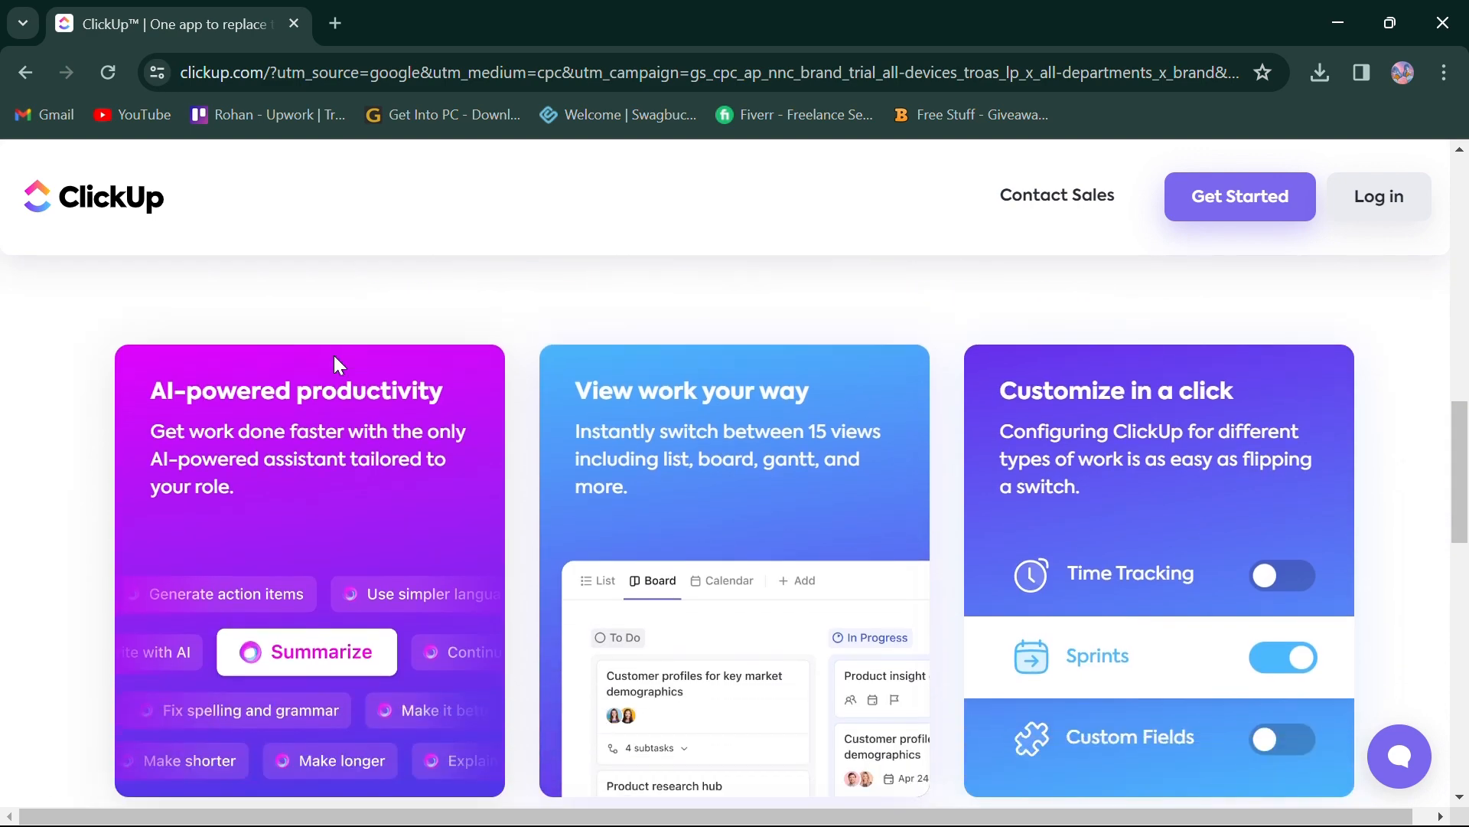
drag(219, 395, 474, 411)
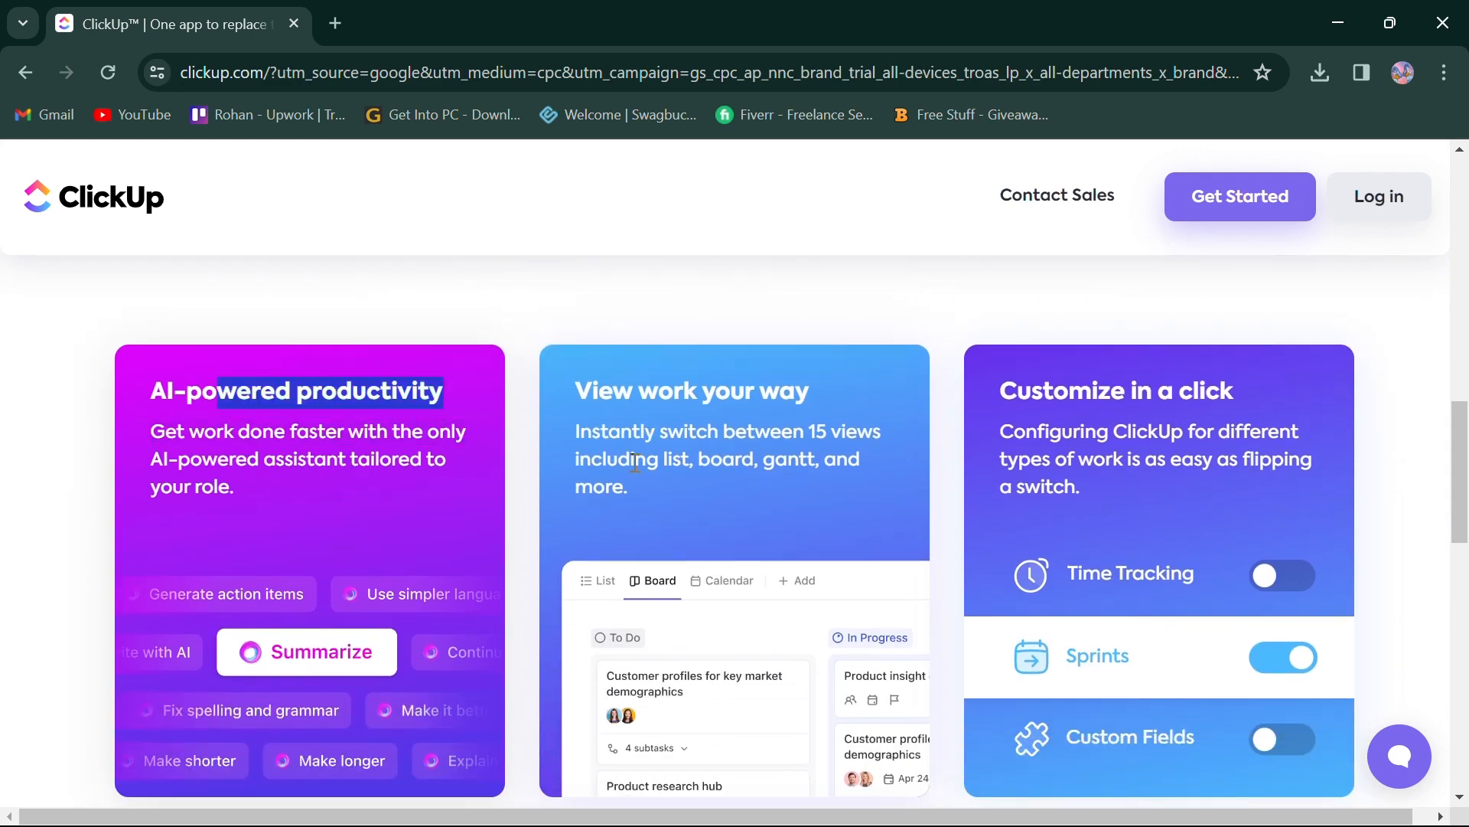
- Highlight and clear text in the views, integrations, Replaces, Search everything and personalized Home cards
drag(646, 459, 804, 463)
click(772, 508)
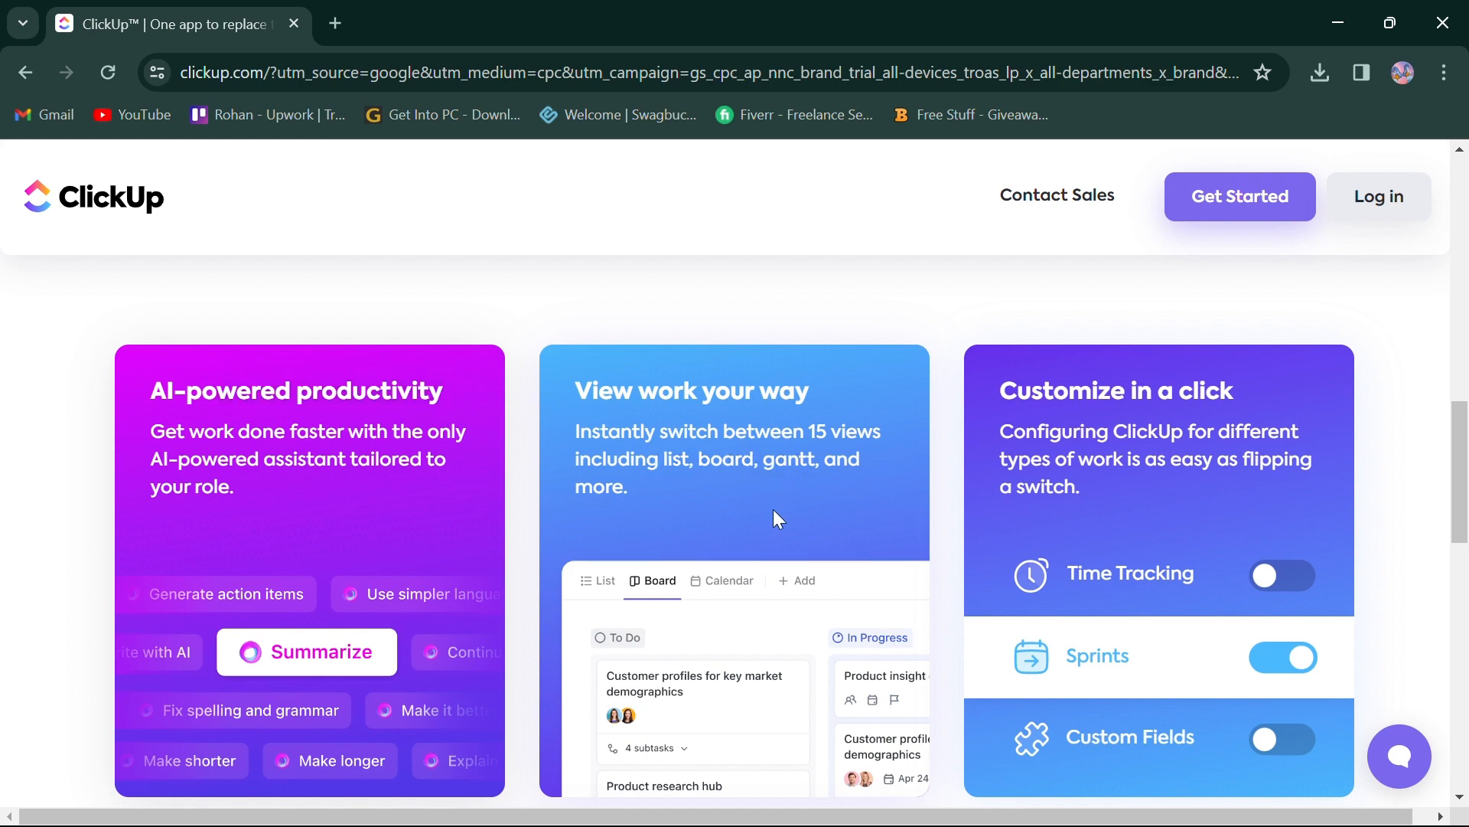
scroll(1190, 493, down, 4)
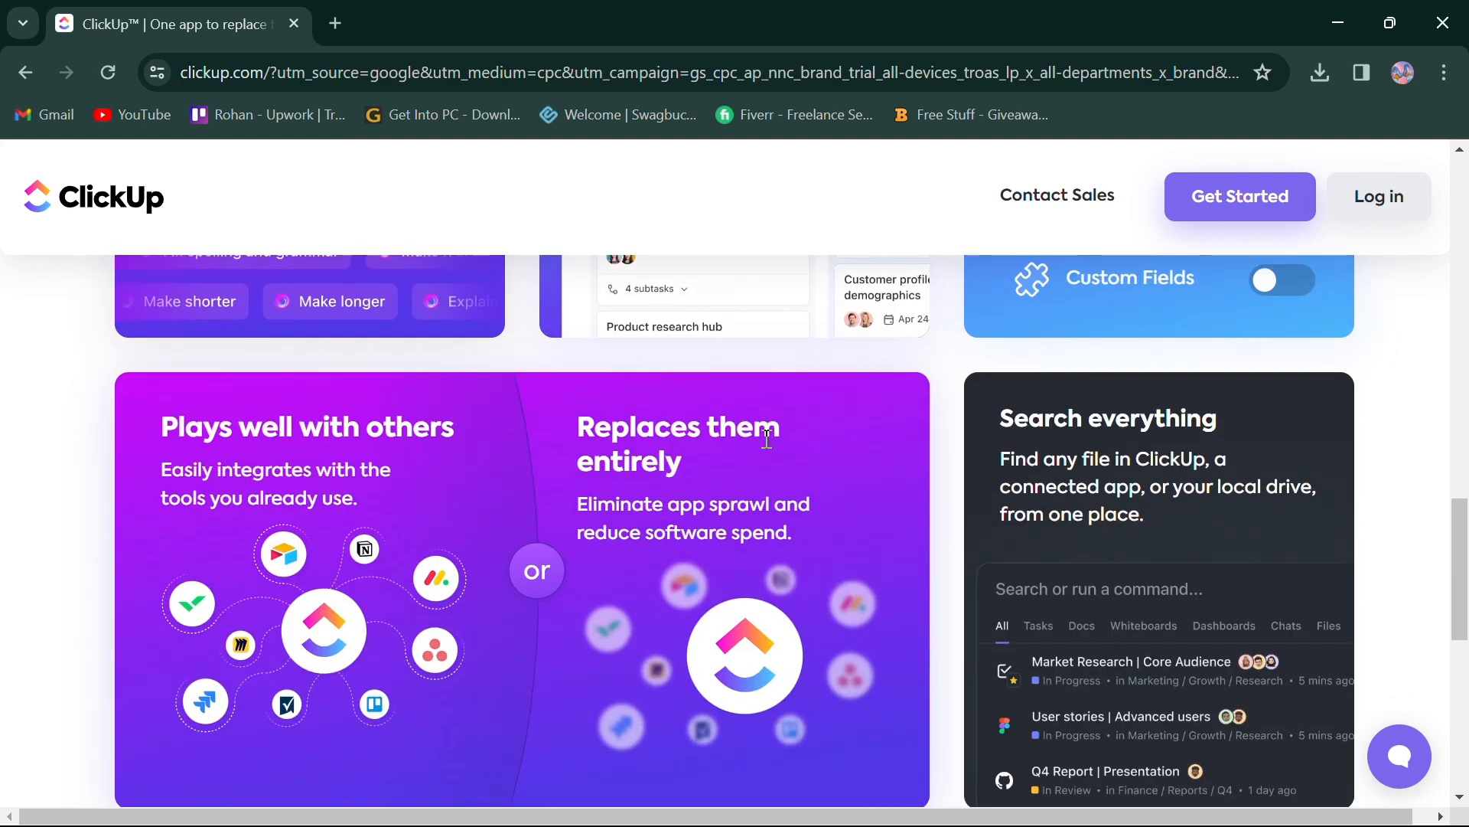
drag(217, 471, 395, 473)
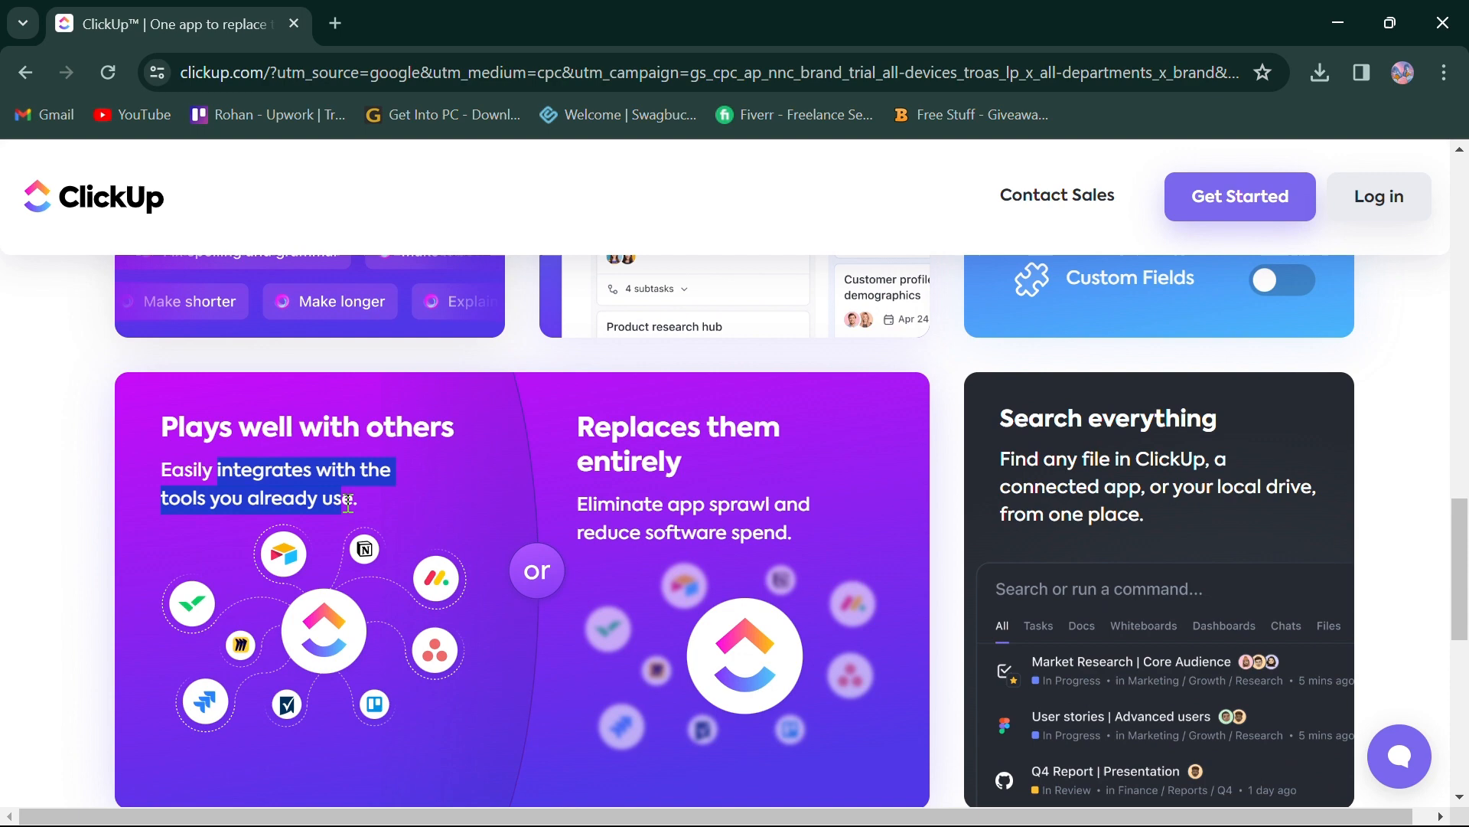
click(475, 494)
drag(579, 430, 770, 442)
click(867, 467)
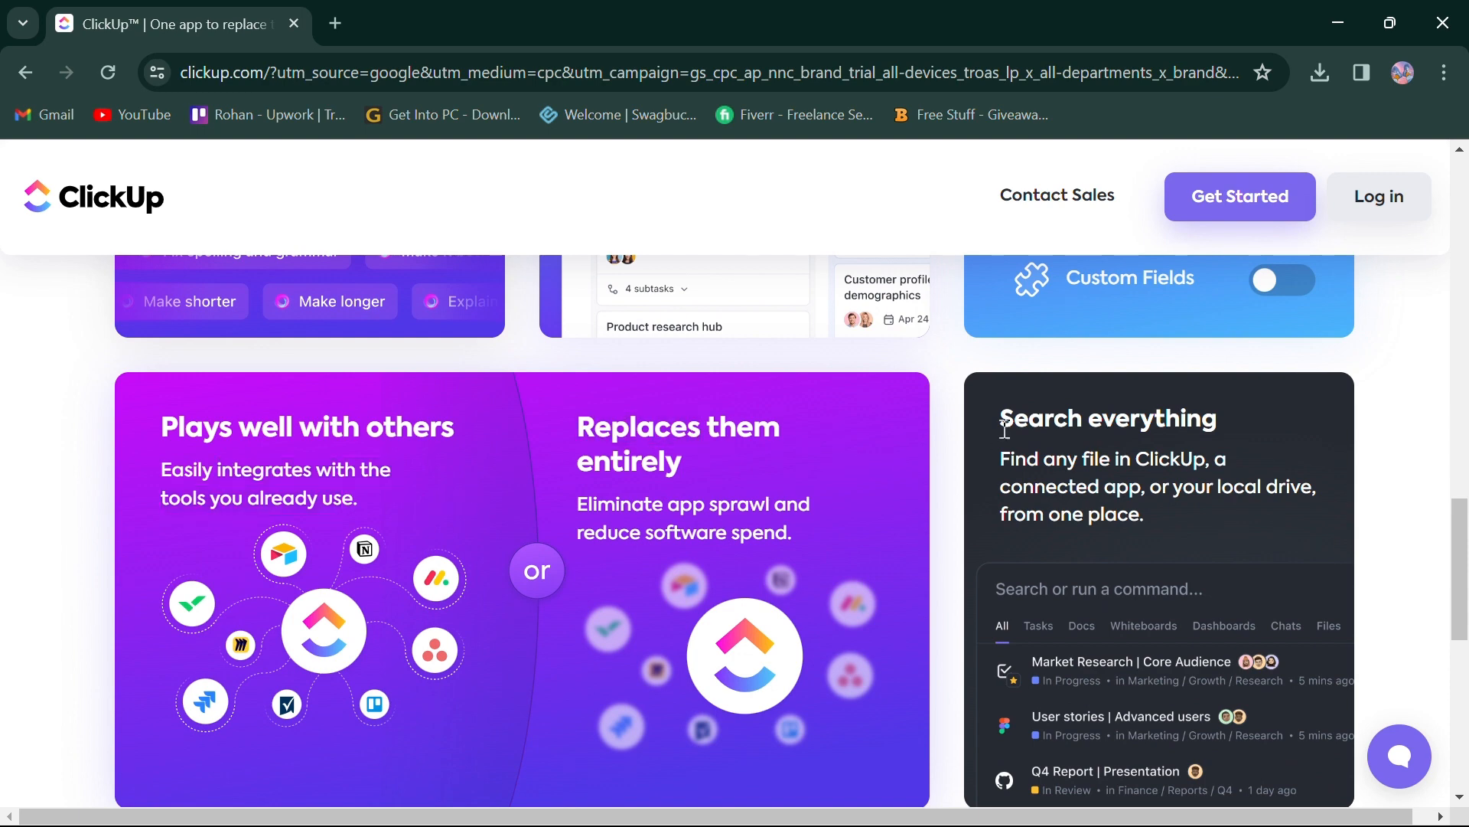
drag(1002, 426, 1220, 431)
click(901, 471)
scroll(900, 471, down, 3)
scroll(900, 471, down, 1)
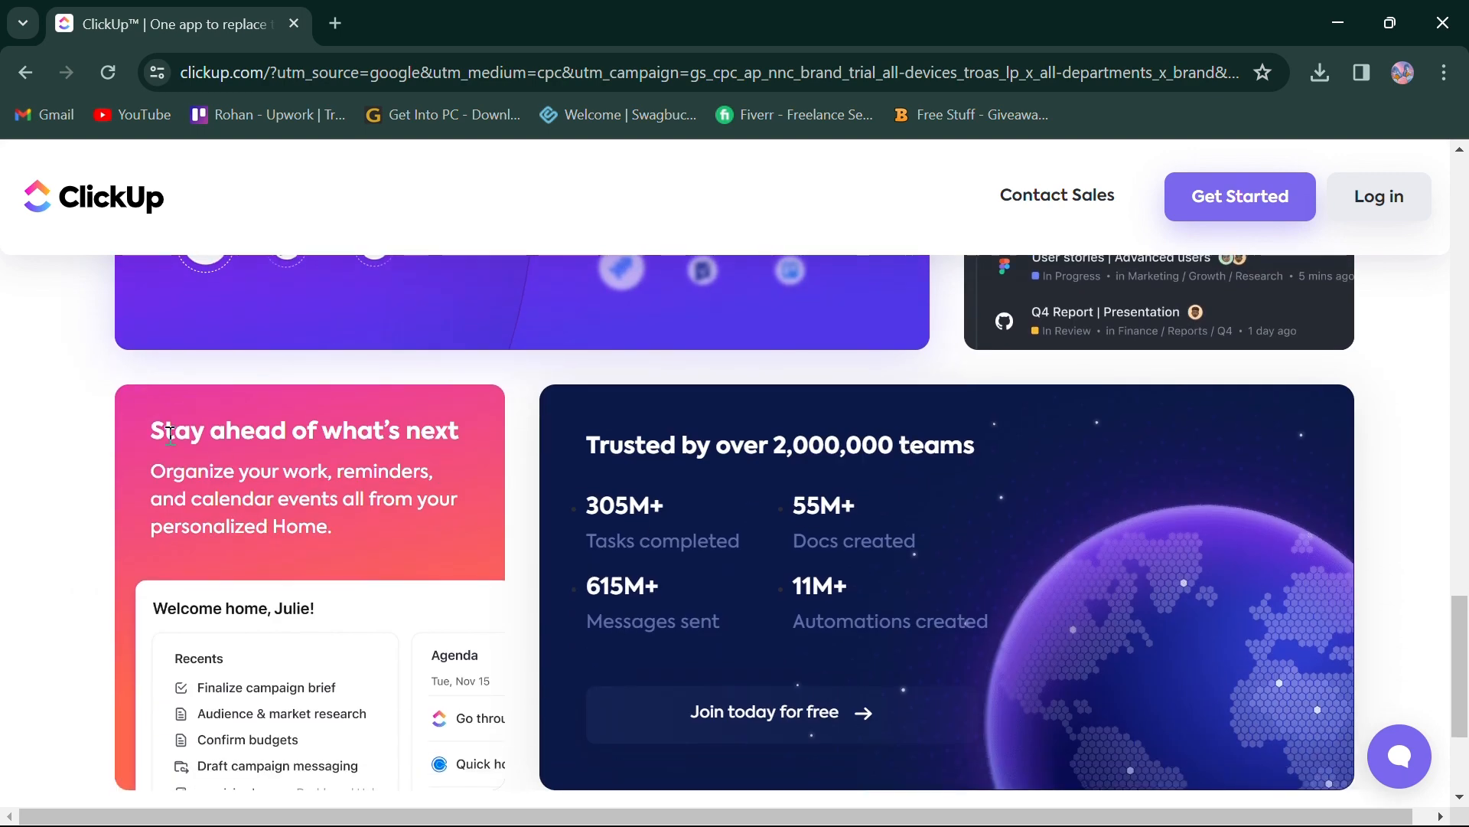
drag(151, 471, 321, 493)
click(447, 532)
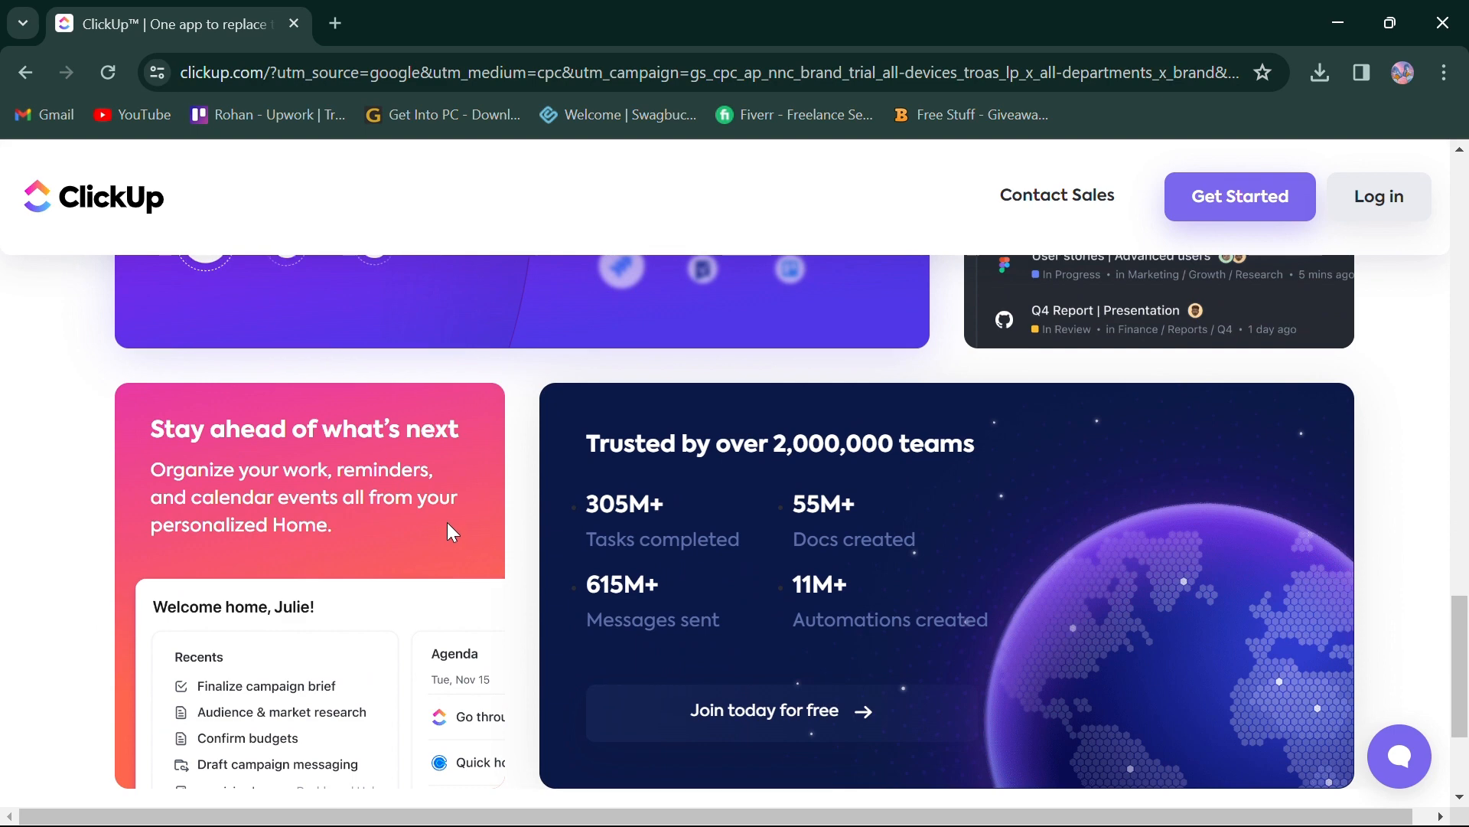
scroll(446, 532, down, 2)
scroll(446, 522, up, 2)
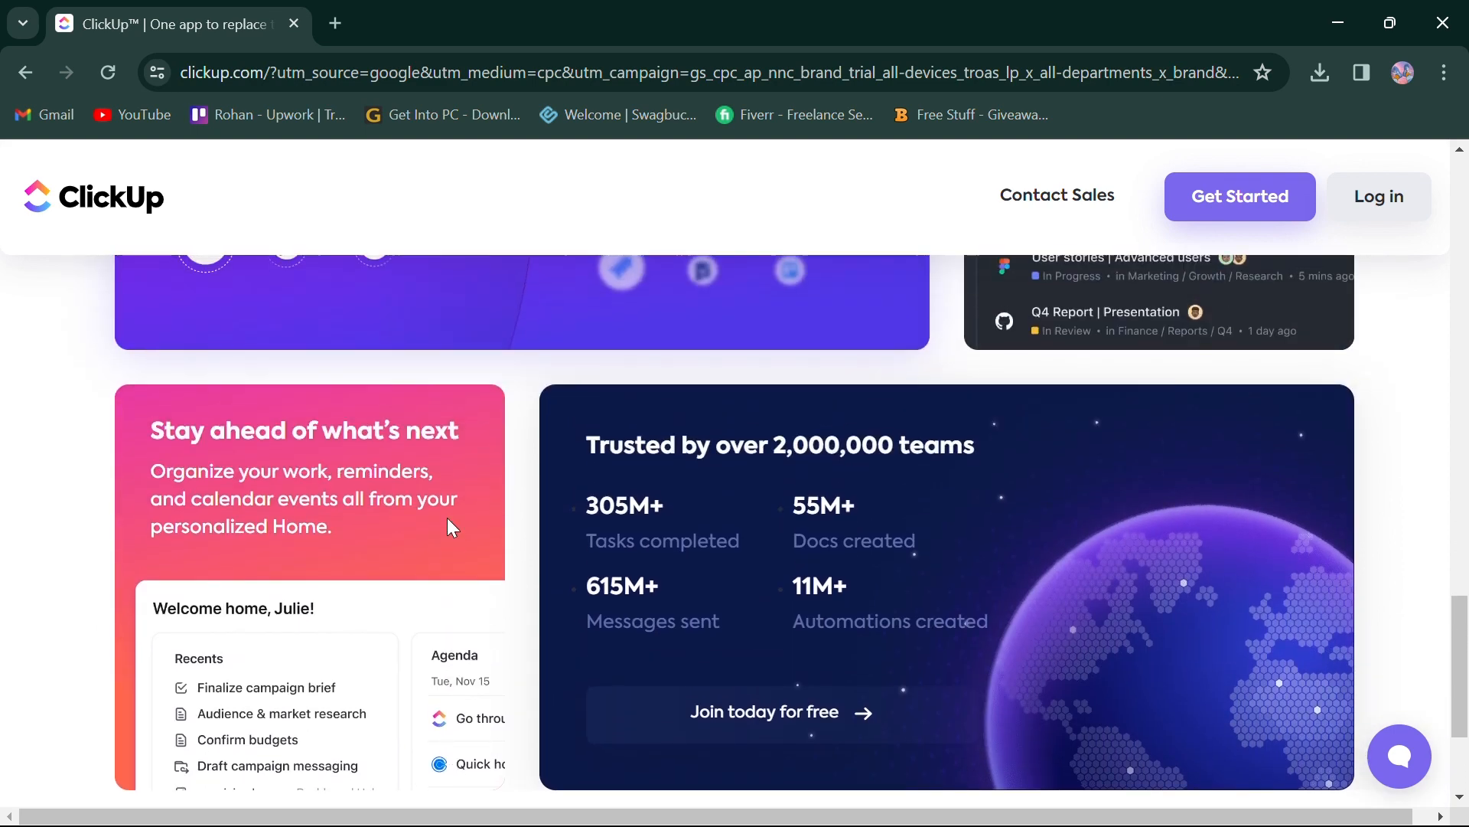
scroll(447, 522, down, 2)
scroll(440, 540, down, 1)
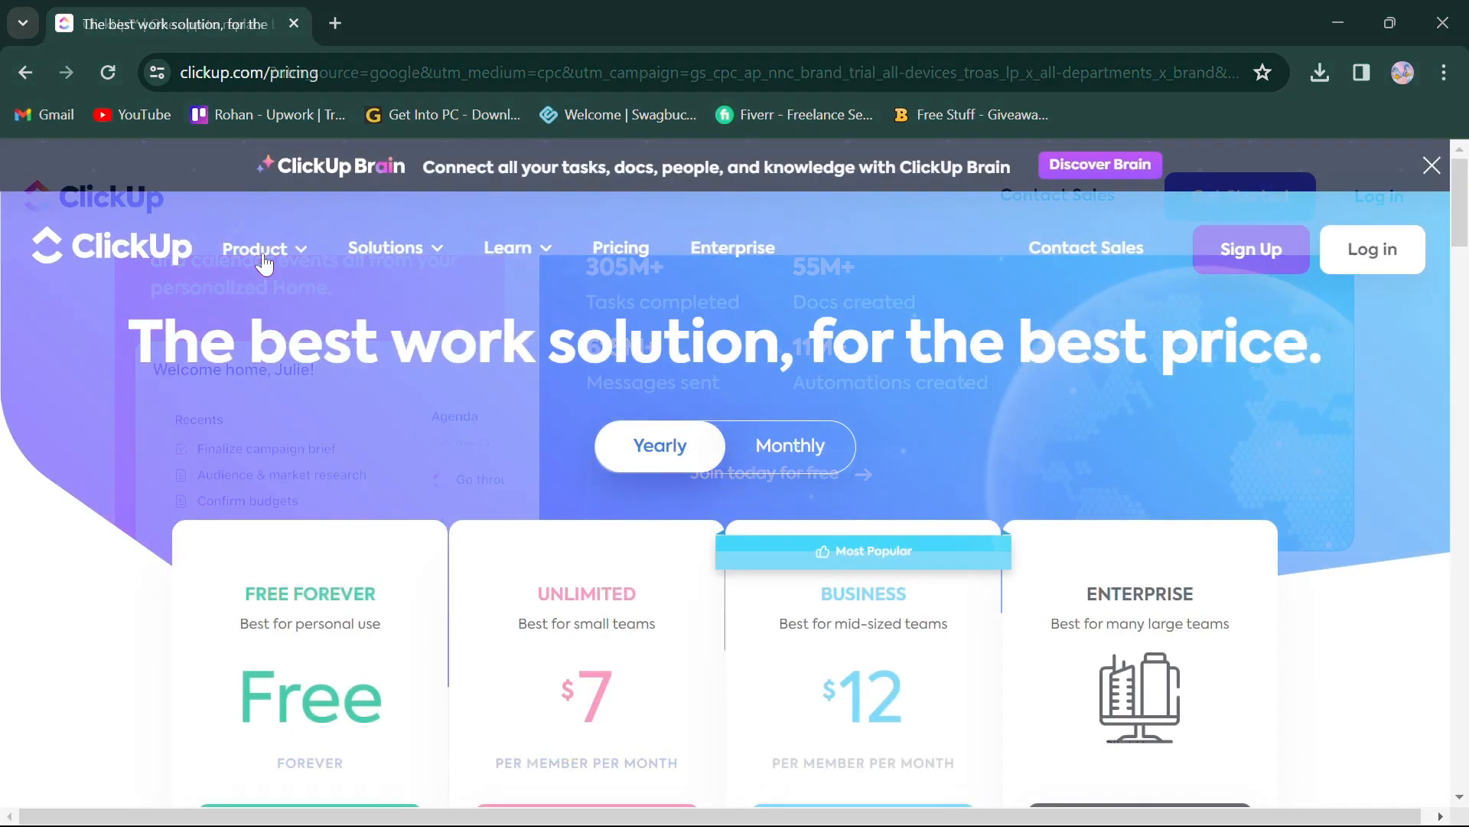
scroll(253, 302, down, 1)
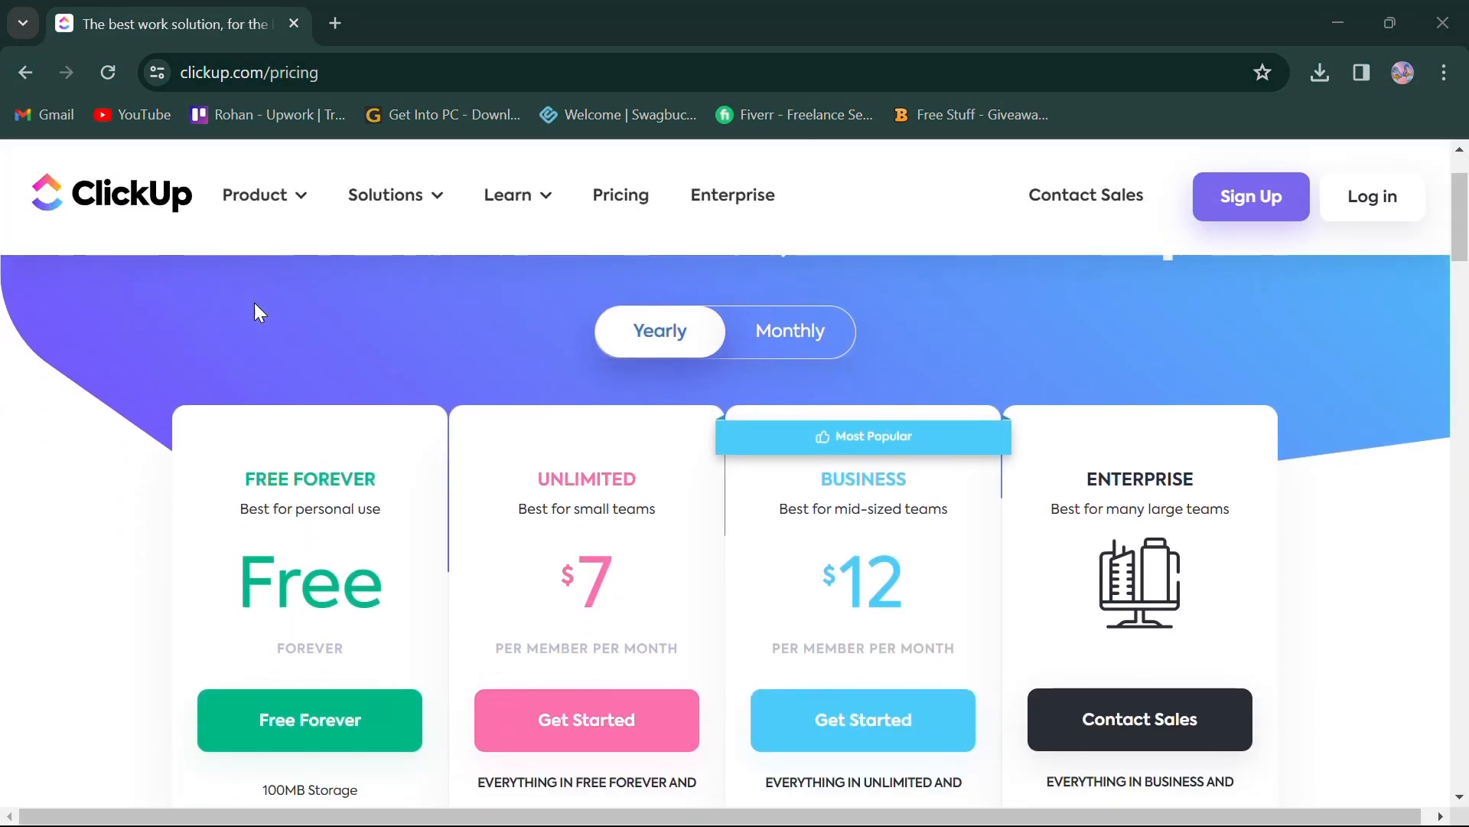
scroll(254, 302, down, 1)
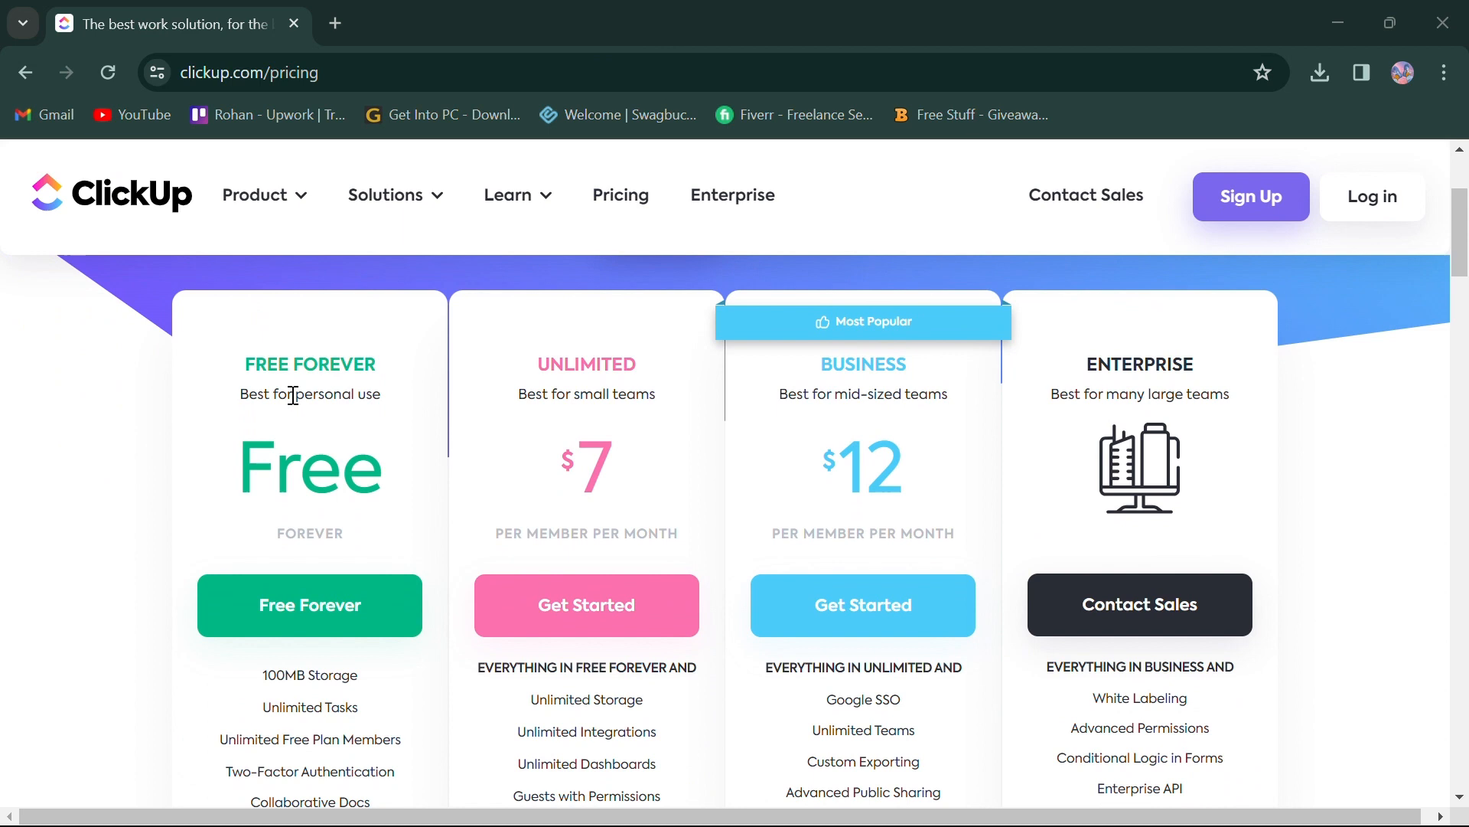
- Highlight the Free Forever plan name and the Unlimited plan tagline for emphasis
drag(243, 365, 425, 387)
click(425, 387)
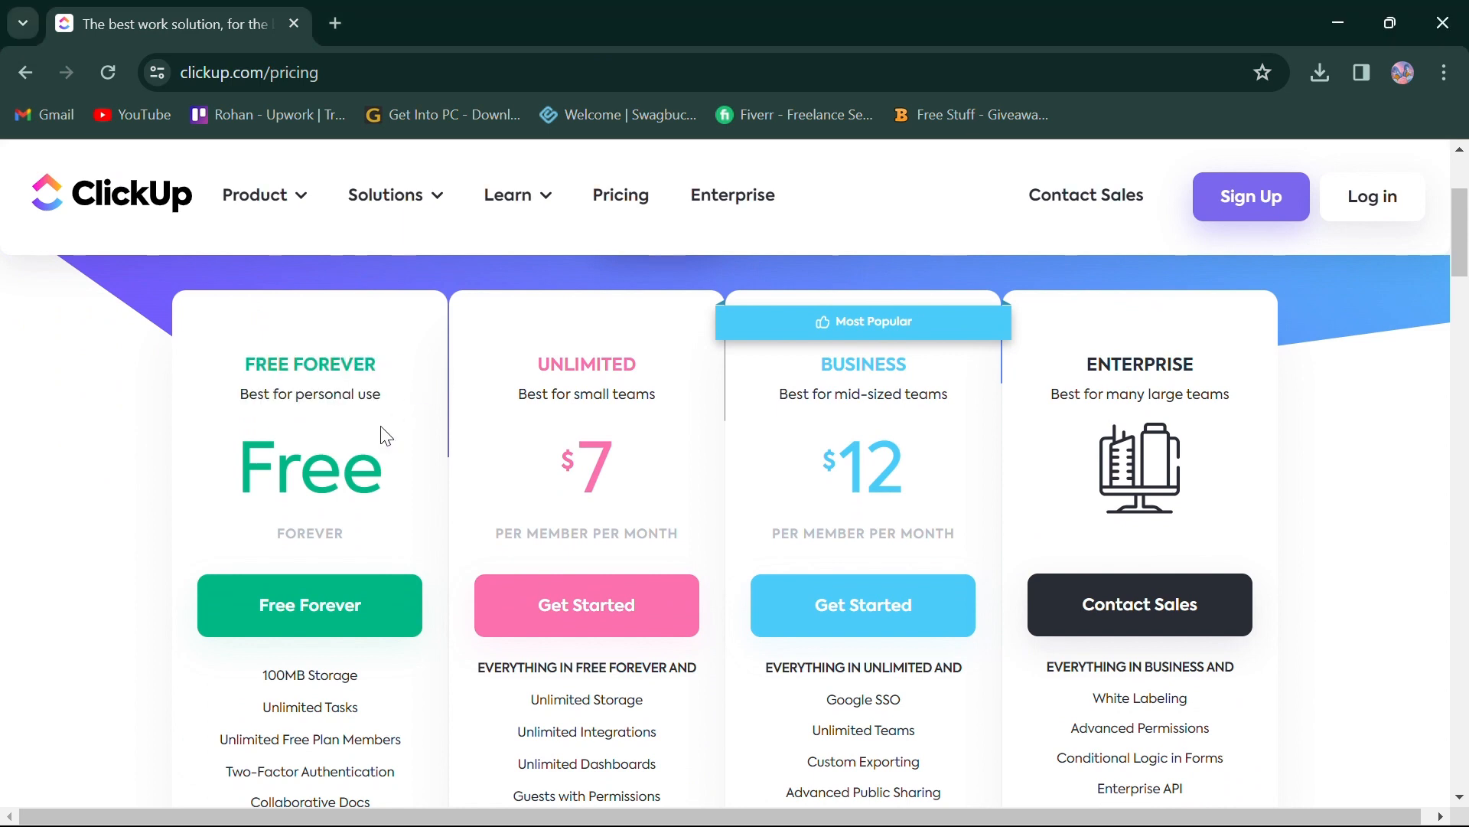
scroll(380, 436, down, 1)
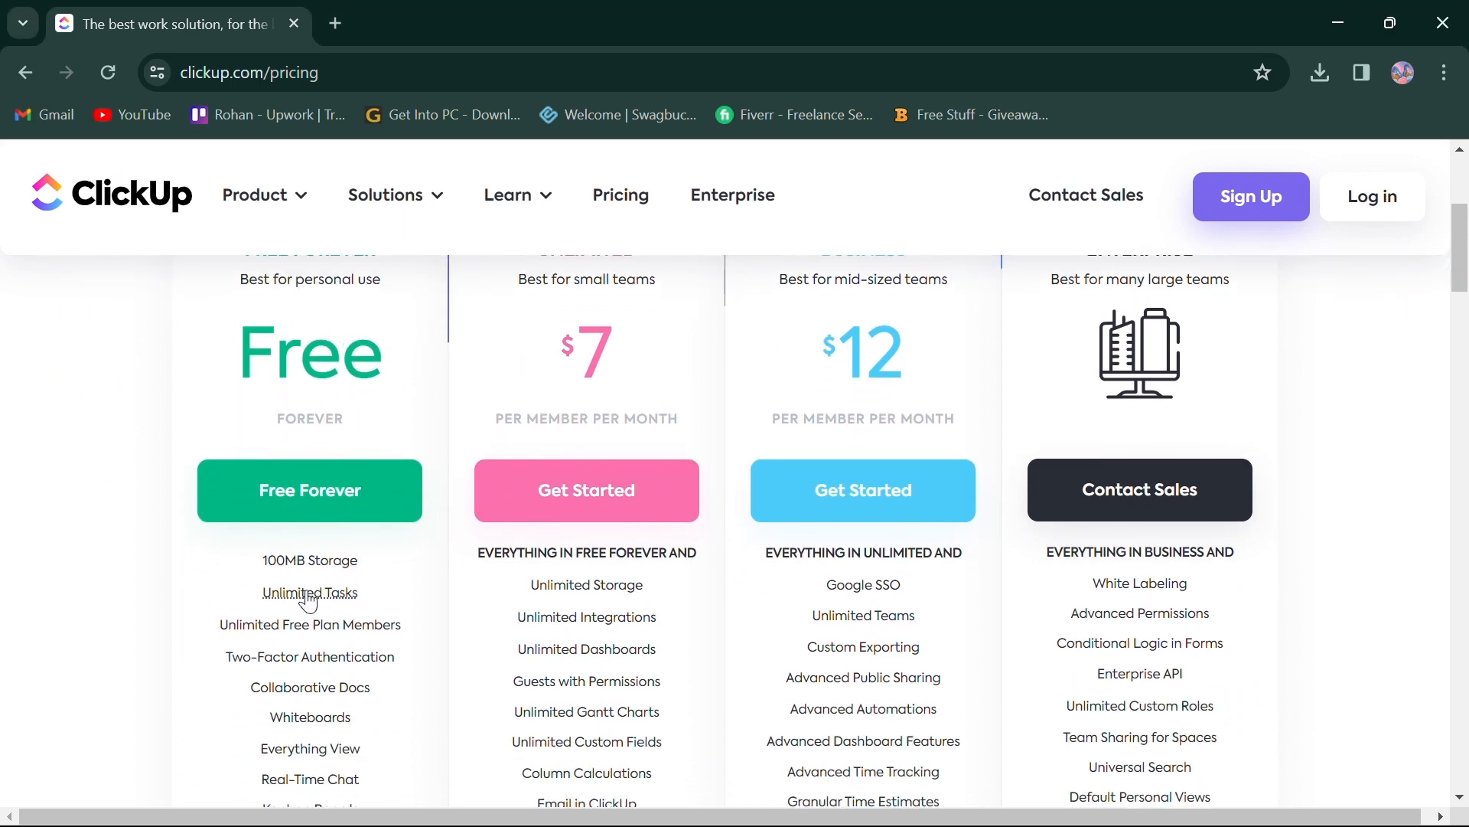
scroll(563, 534, up, 1)
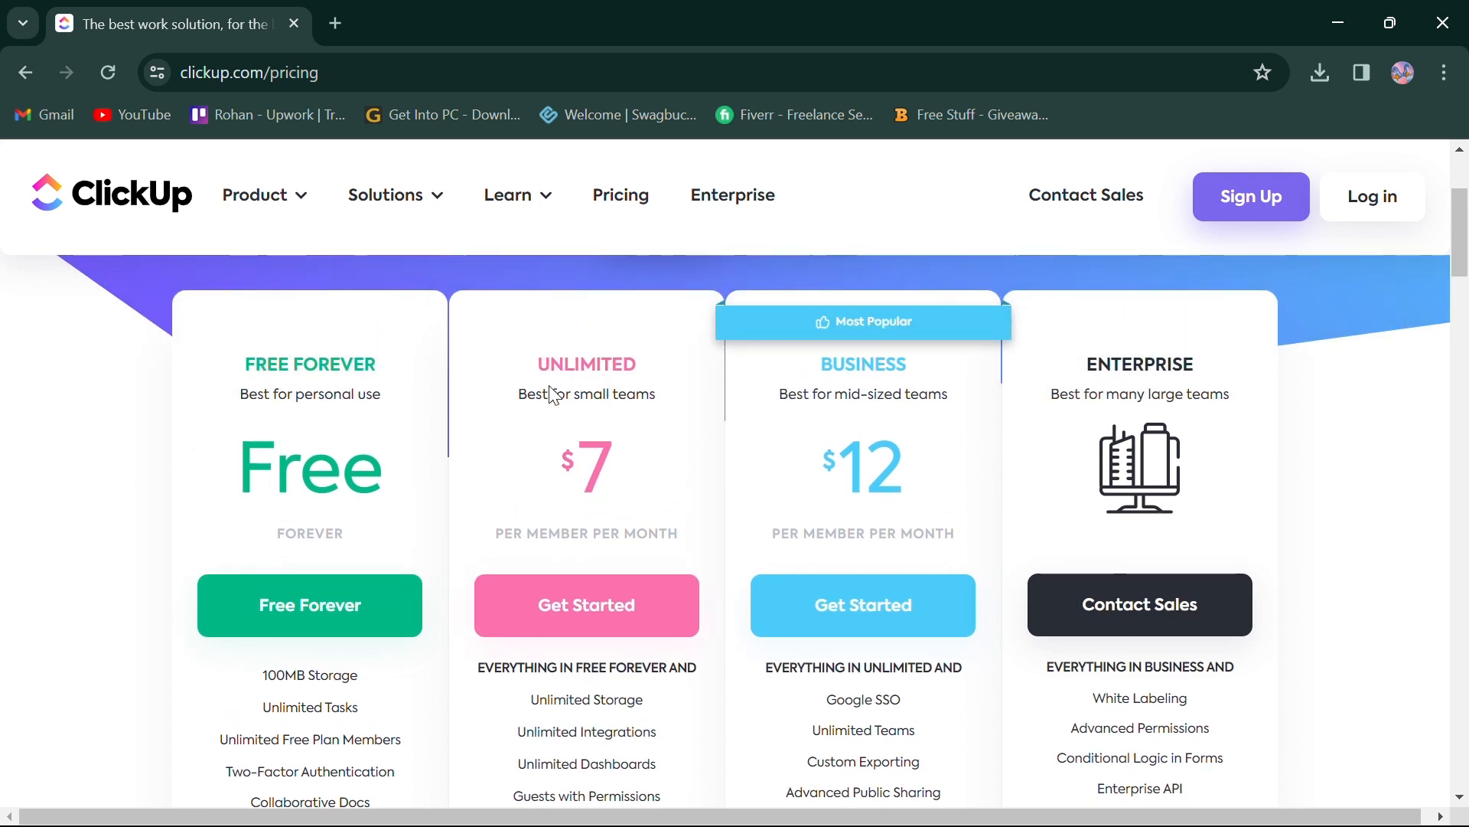
drag(522, 394, 636, 394)
click(660, 457)
scroll(661, 457, down, 1)
scroll(660, 457, down, 1)
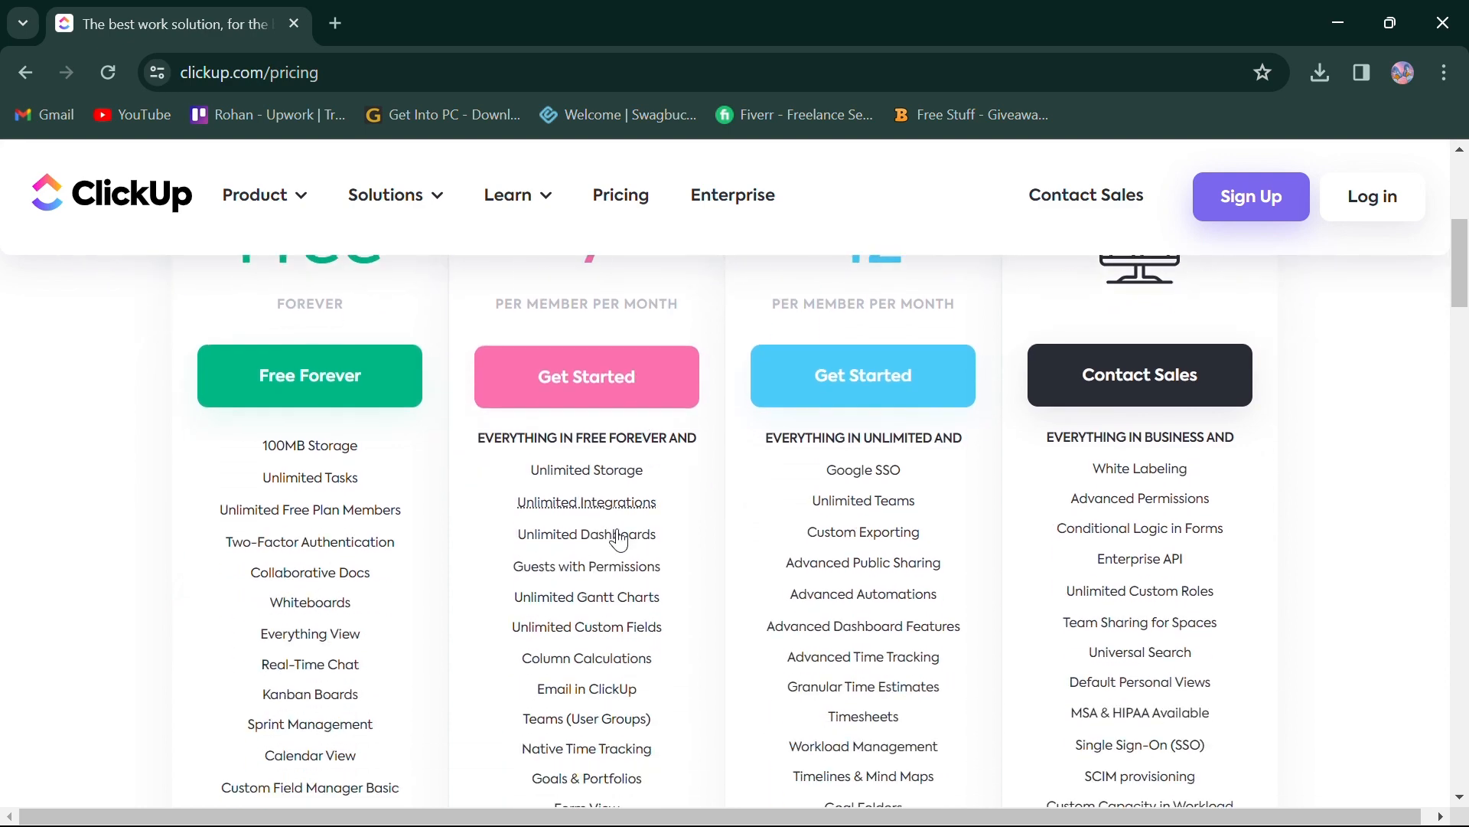
scroll(681, 558, up, 2)
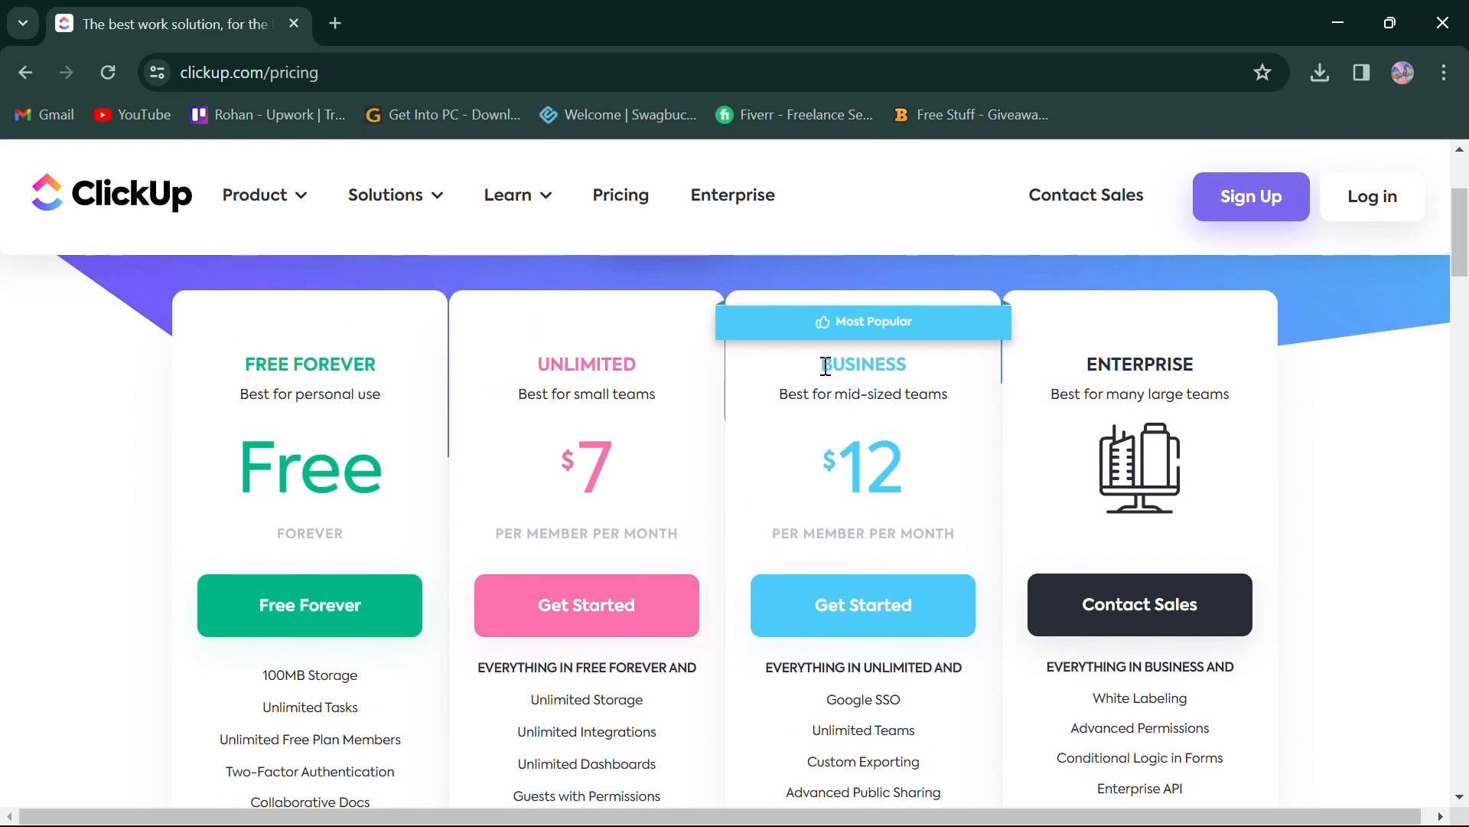
- Highlight the BUSINESS heading and the Enterprise heading and tagline for emphasis
drag(822, 365, 909, 366)
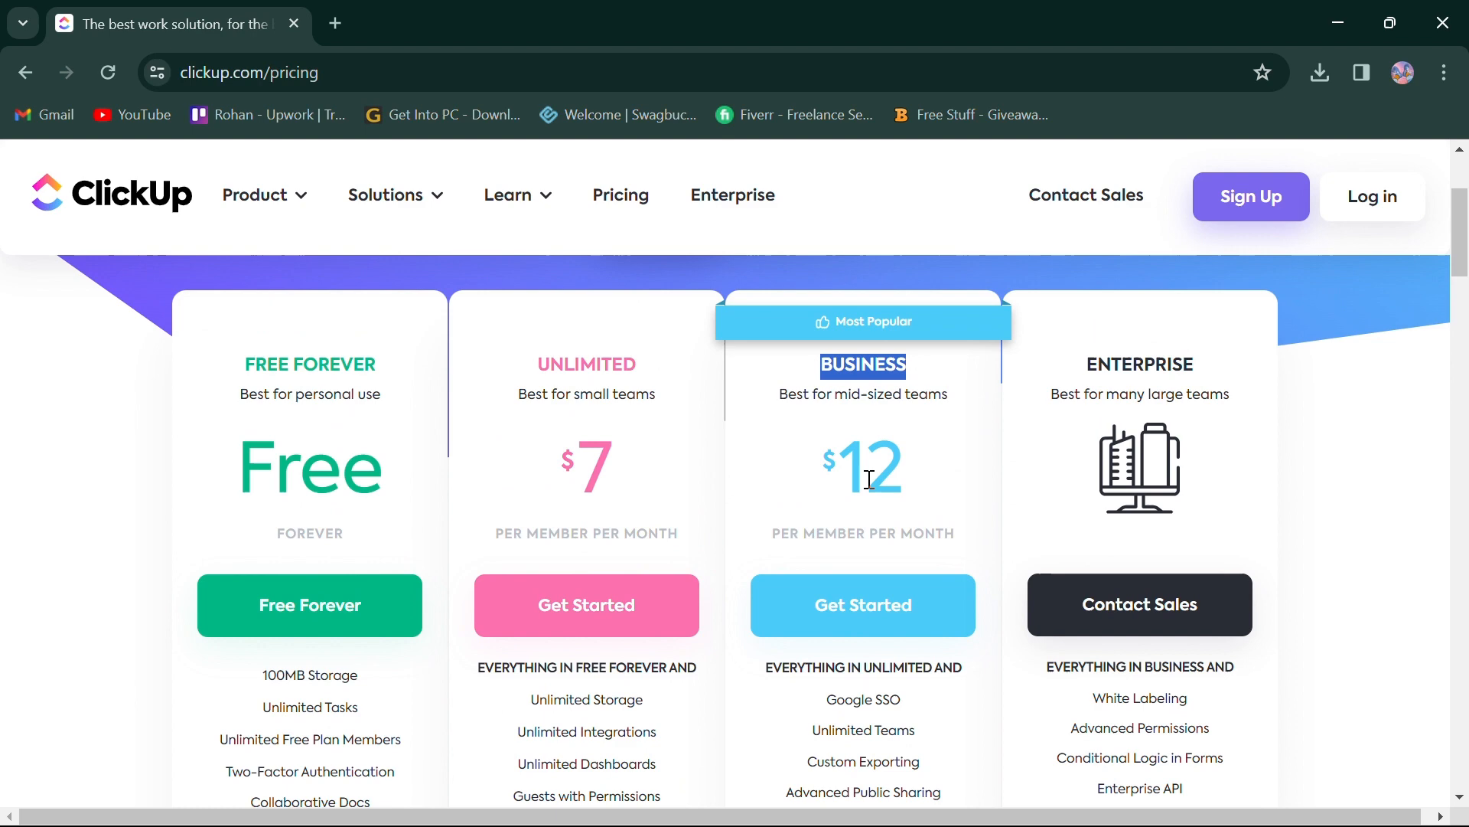
click(948, 482)
scroll(675, 406, down, 3)
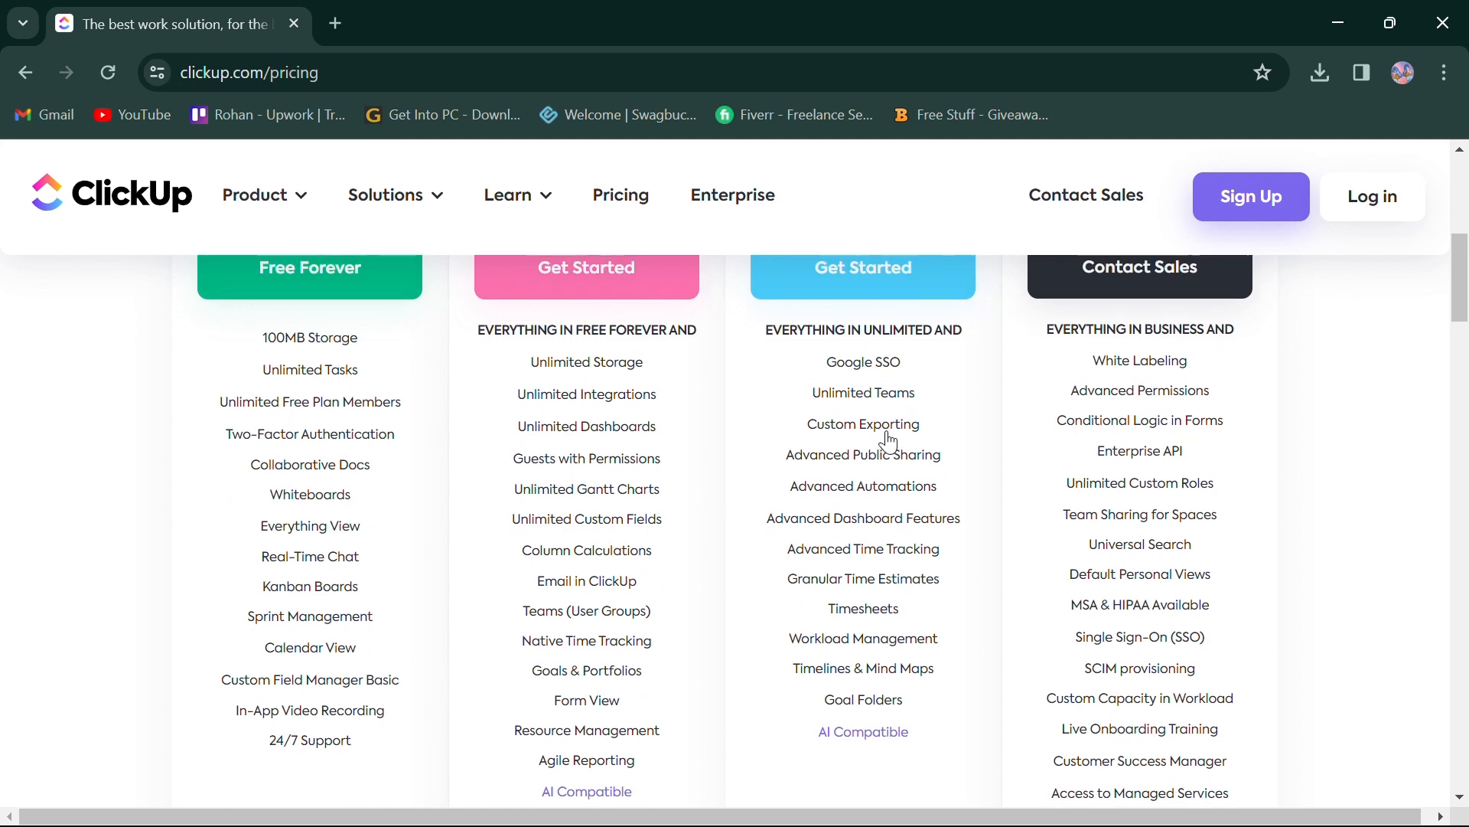
scroll(878, 442, up, 4)
drag(1080, 486, 1211, 485)
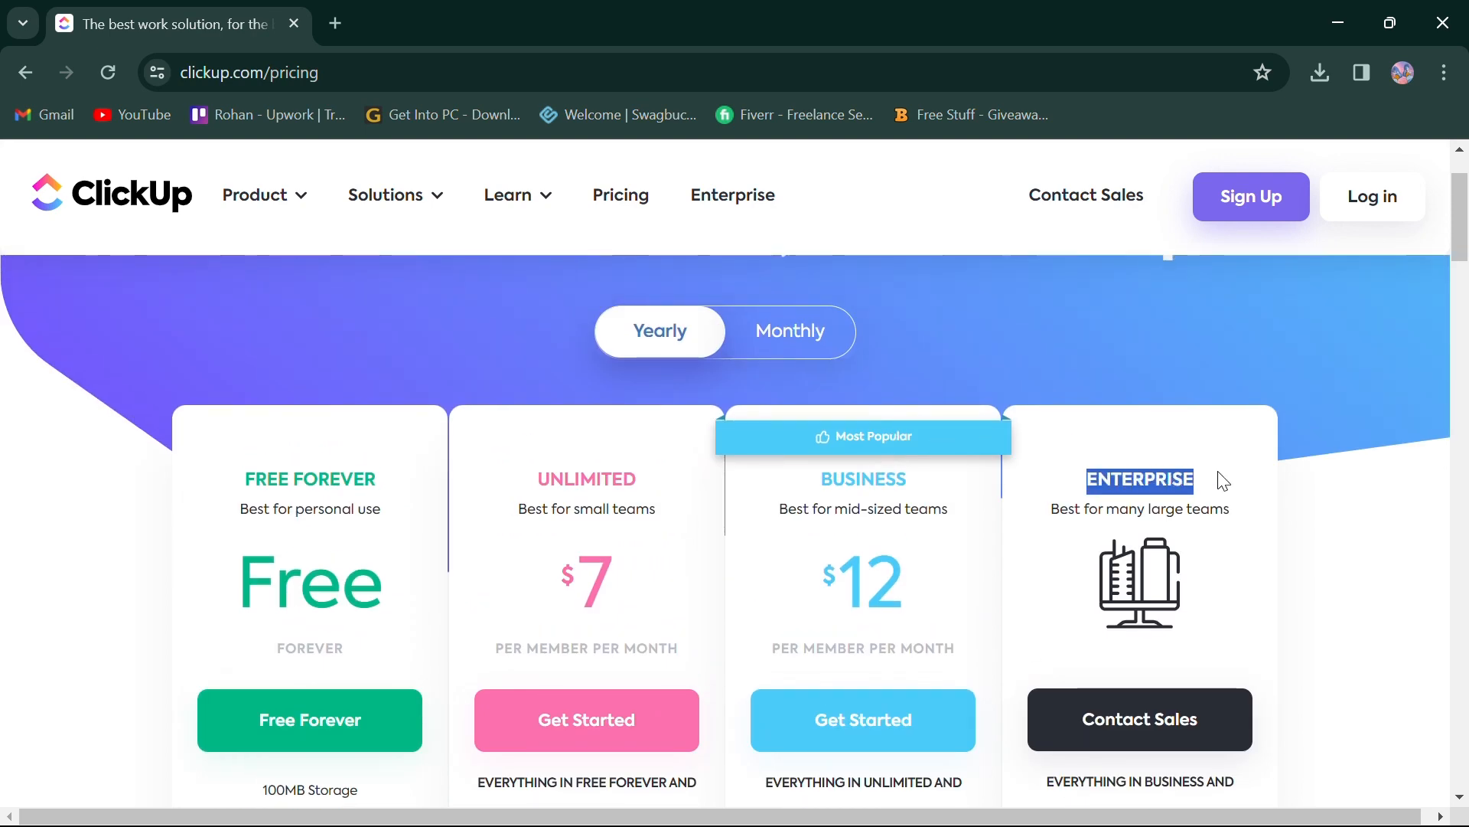
click(1219, 483)
scroll(1219, 484, down, 1)
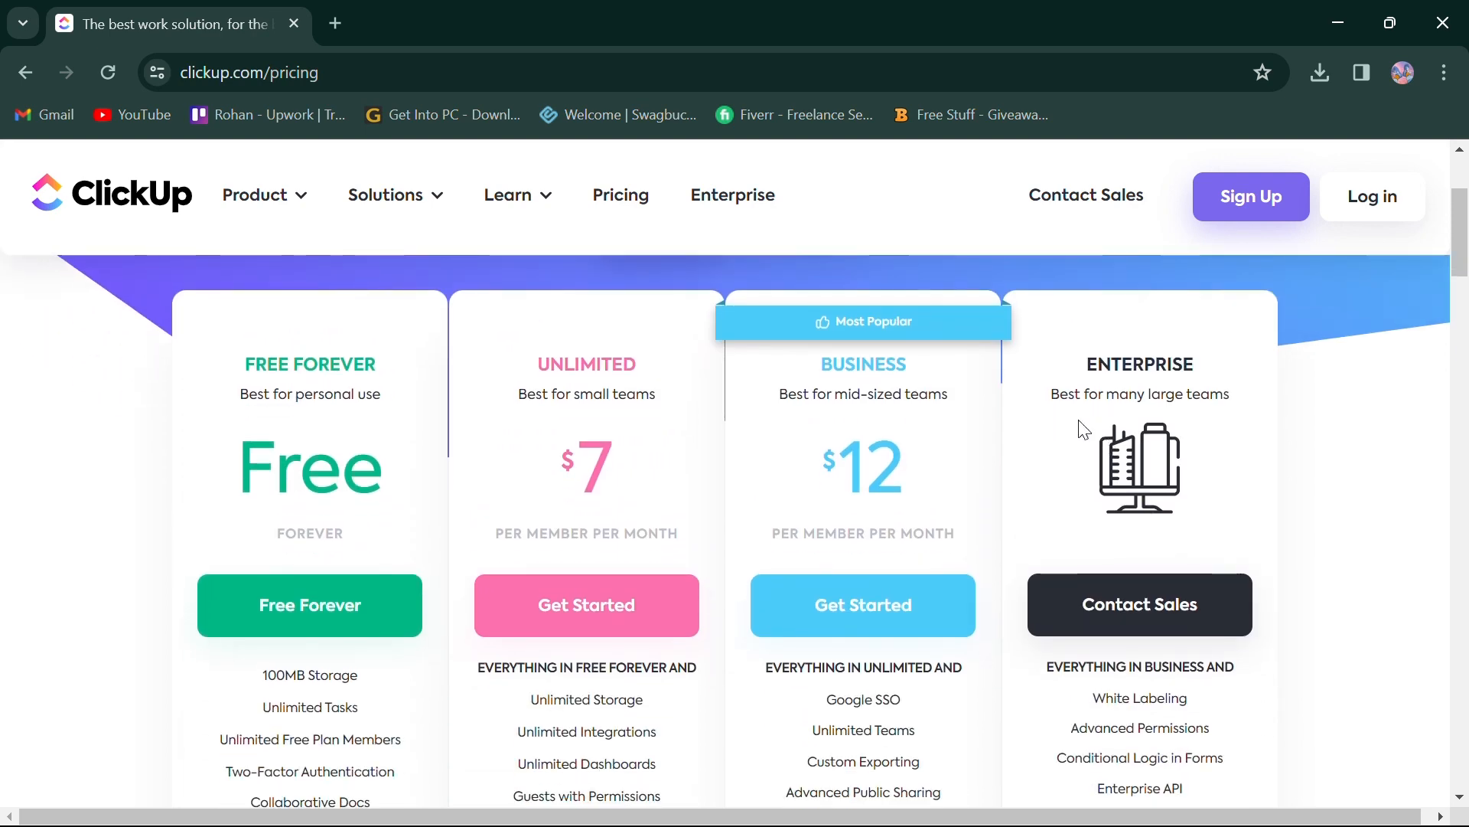
drag(1050, 403, 1235, 402)
click(1249, 496)
scroll(1250, 497, down, 1)
scroll(1218, 506, down, 1)
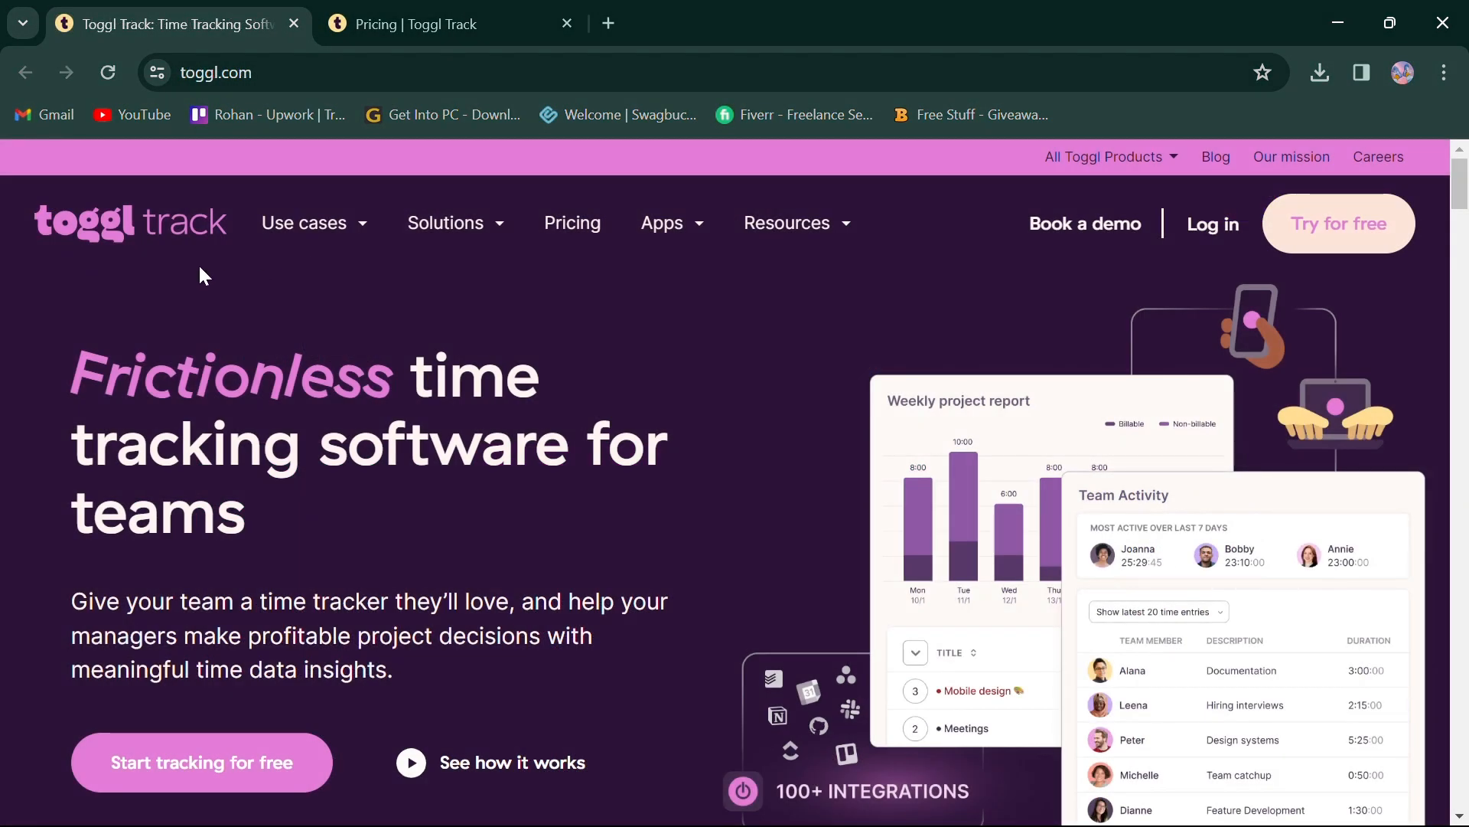
scroll(228, 307, down, 3)
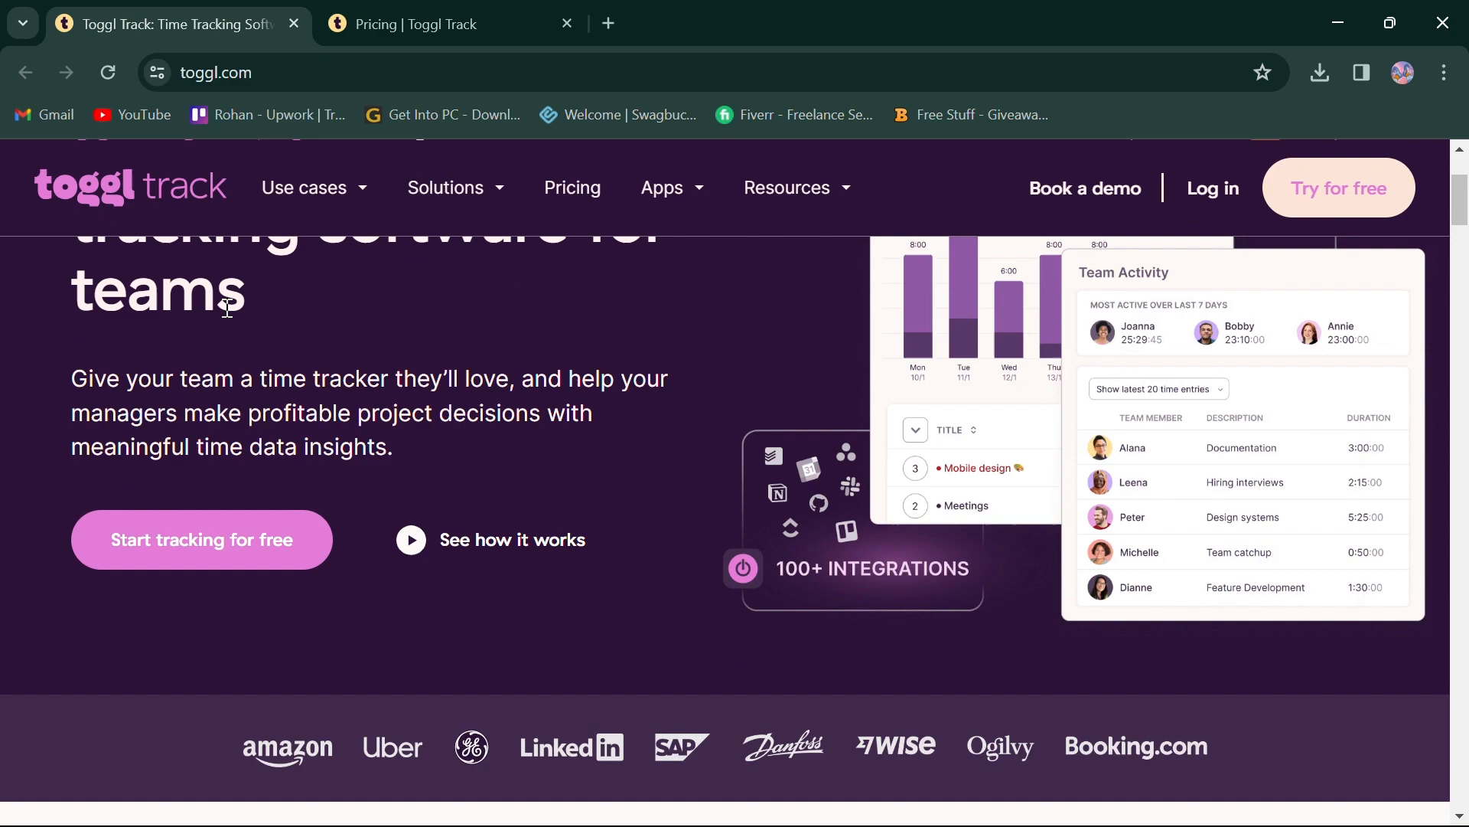
scroll(228, 307, down, 3)
scroll(227, 306, down, 1)
scroll(228, 307, down, 3)
scroll(227, 307, down, 2)
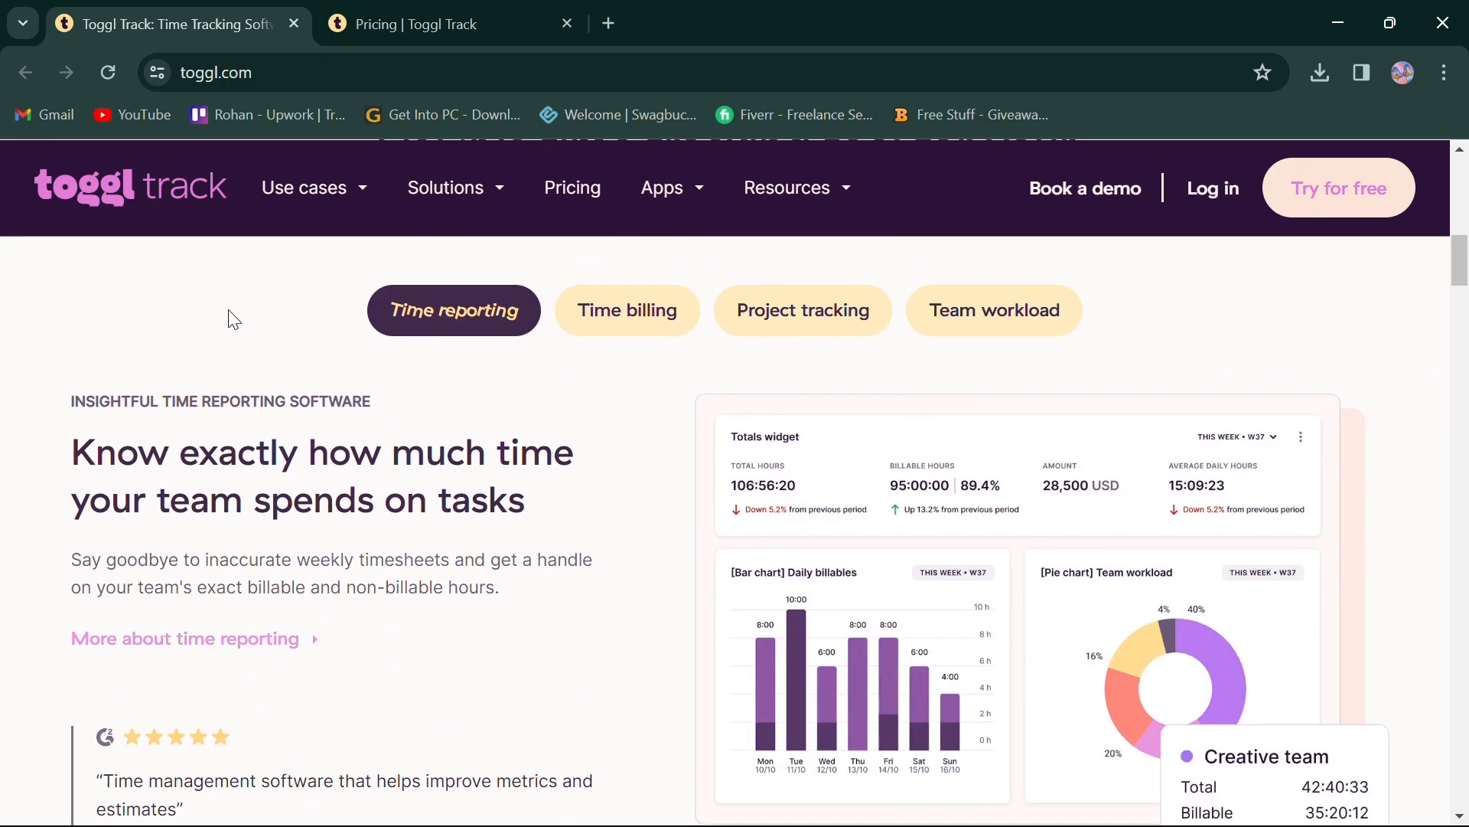
scroll(227, 307, down, 2)
scroll(228, 307, down, 3)
scroll(228, 316, down, 3)
scroll(229, 316, down, 3)
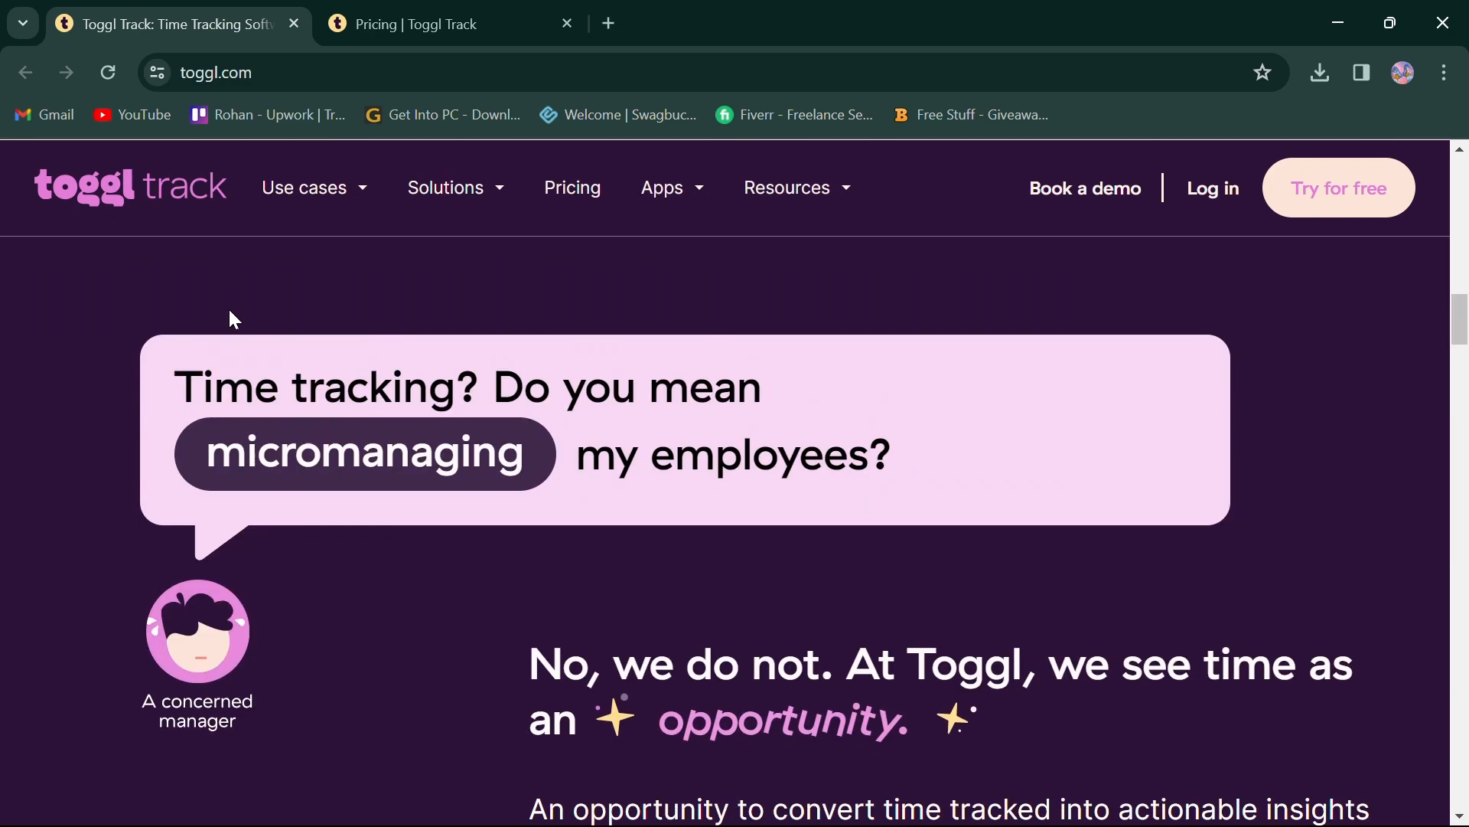
scroll(228, 316, down, 3)
scroll(228, 316, down, 3)
scroll(229, 316, down, 3)
scroll(229, 316, down, 3)
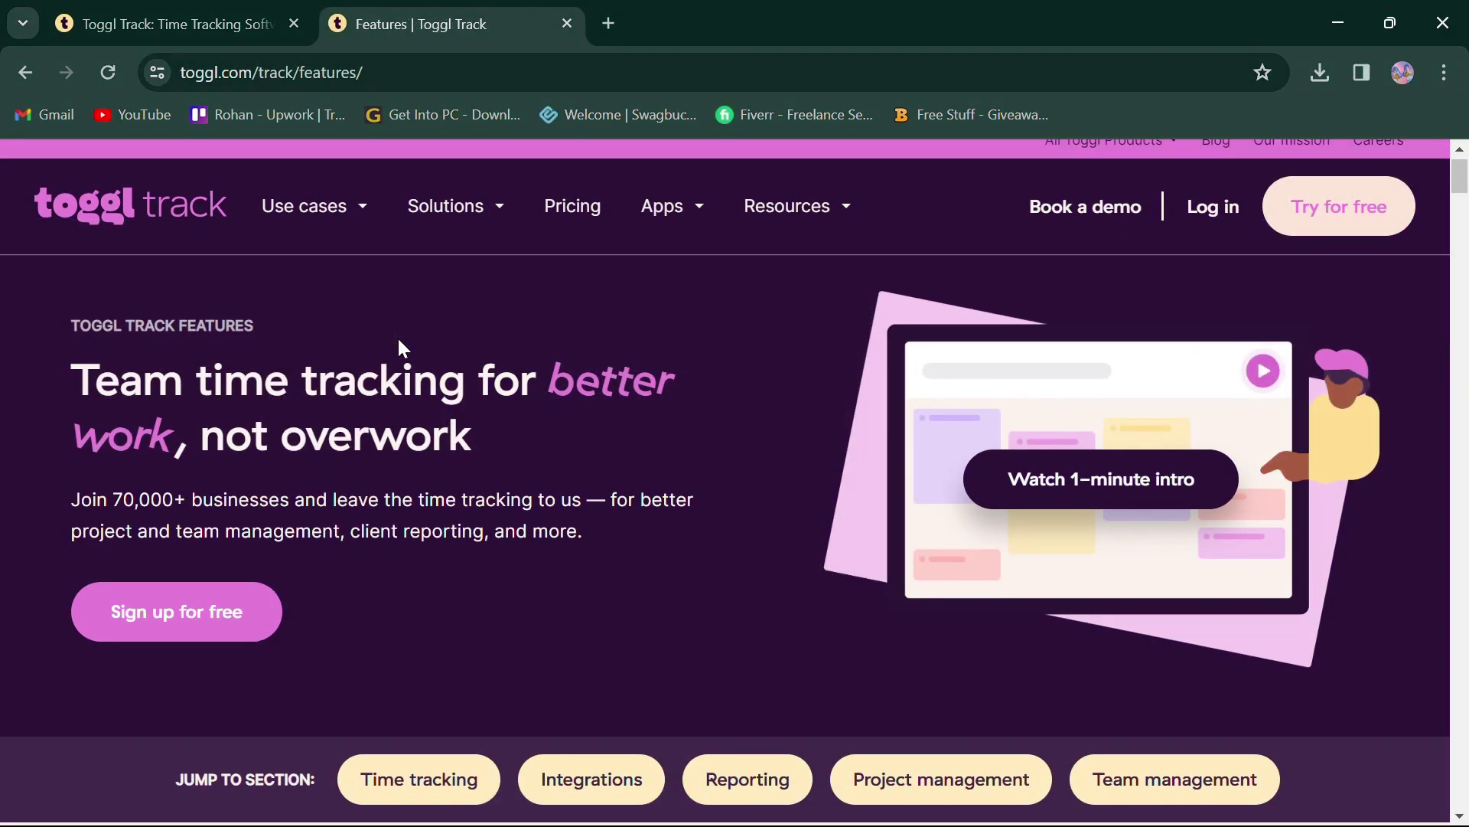
scroll(399, 339, down, 4)
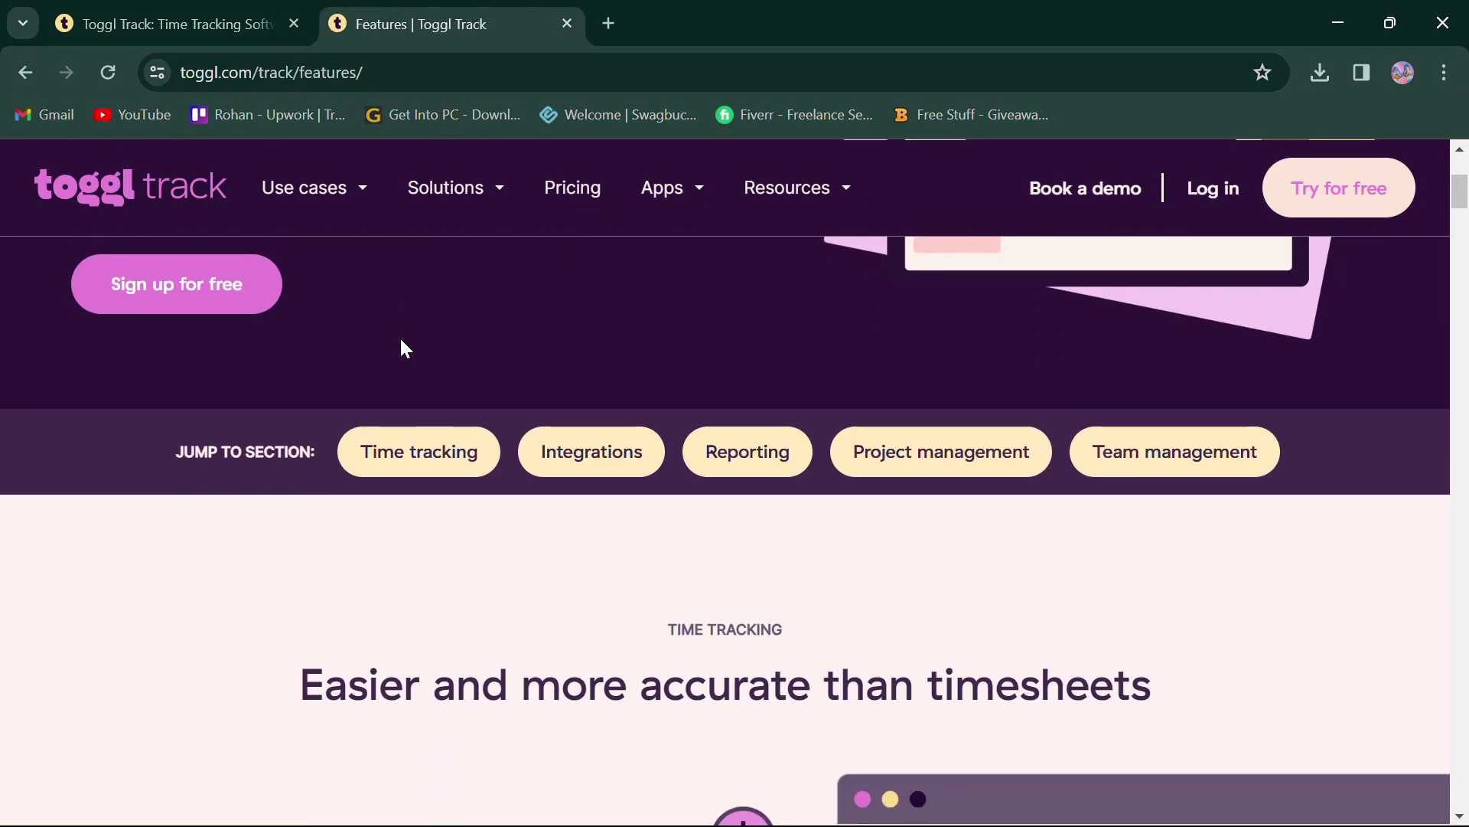
- Jump to the Time tracking, Integrations, Reporting, Project and Team management sections, then go to Pricing
click(420, 448)
click(609, 294)
click(748, 279)
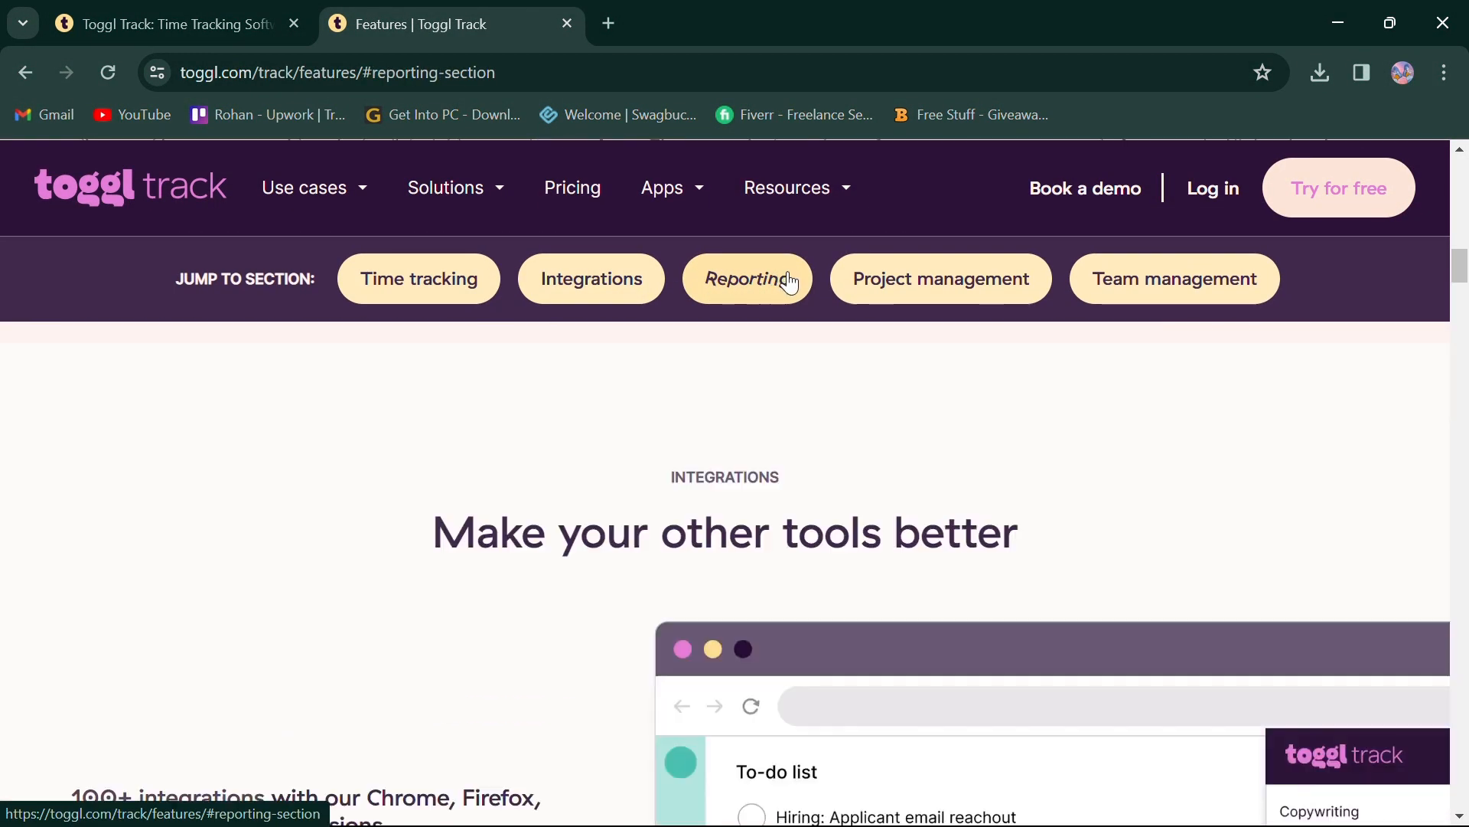
click(928, 288)
click(1116, 281)
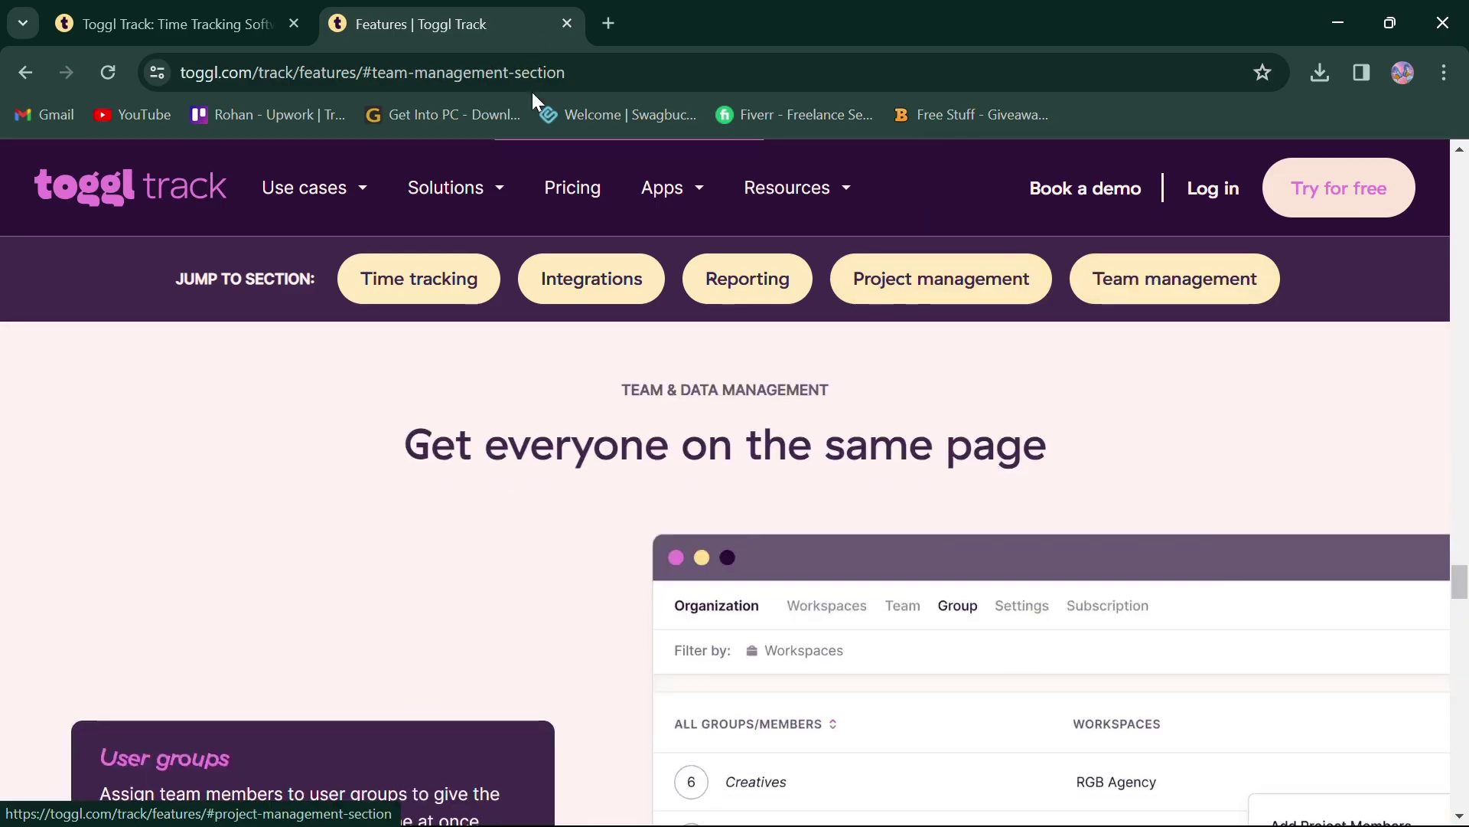
click(571, 188)
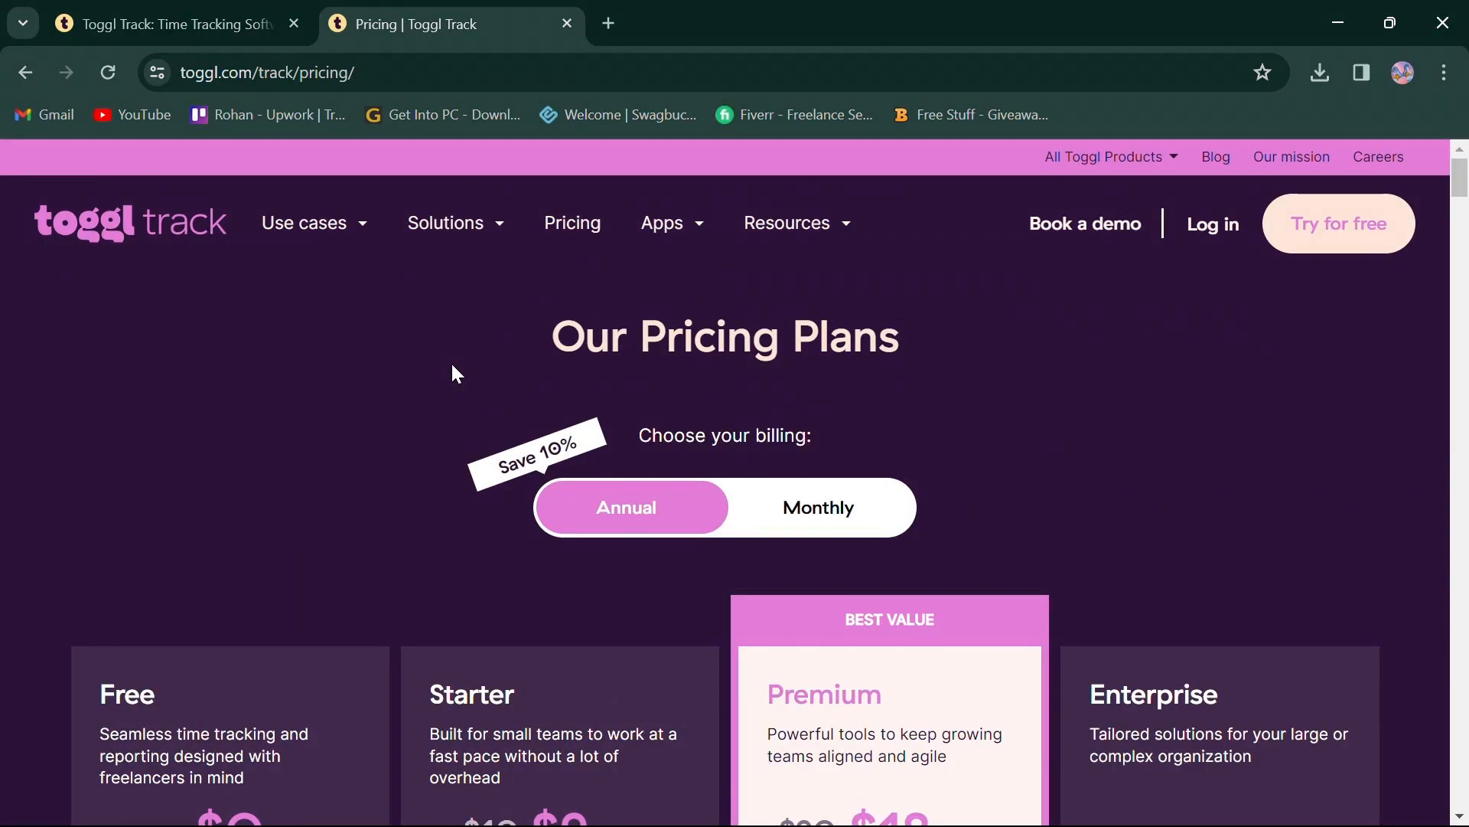
scroll(452, 362, down, 2)
click(818, 278)
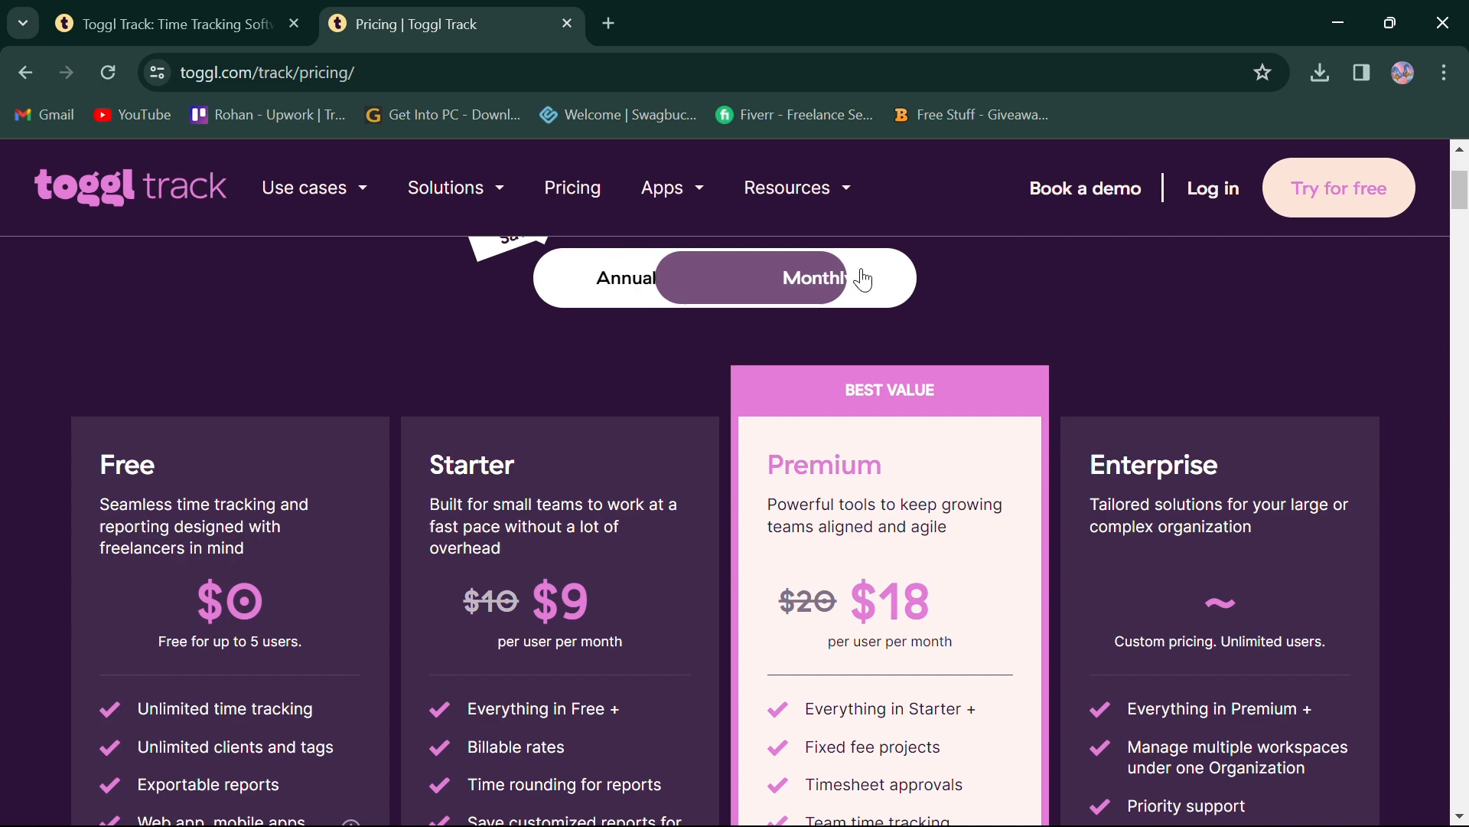
scroll(292, 388, down, 2)
scroll(211, 377, up, 1)
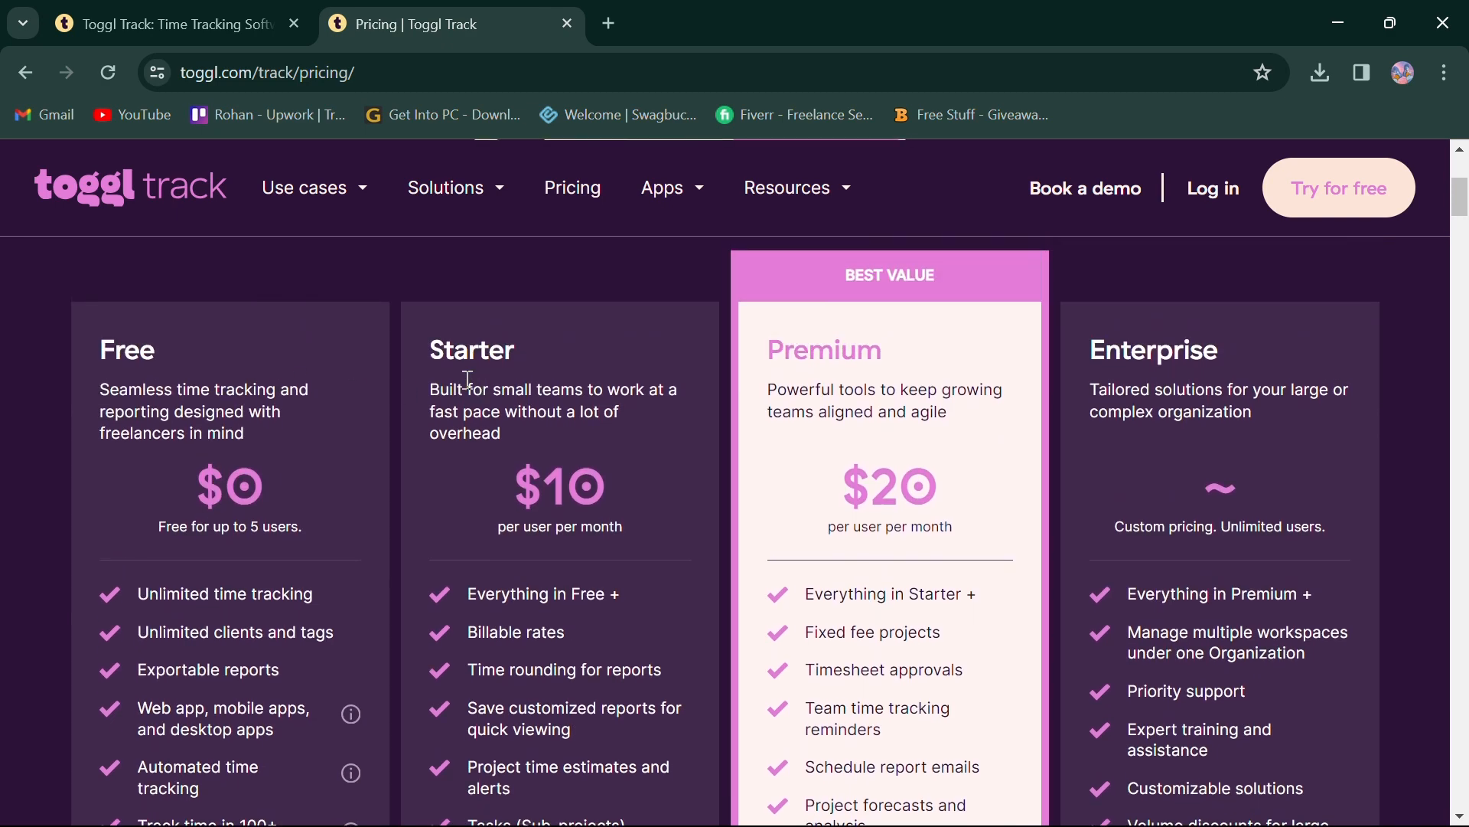
double_click(470, 349)
click(482, 436)
drag(772, 356, 884, 356)
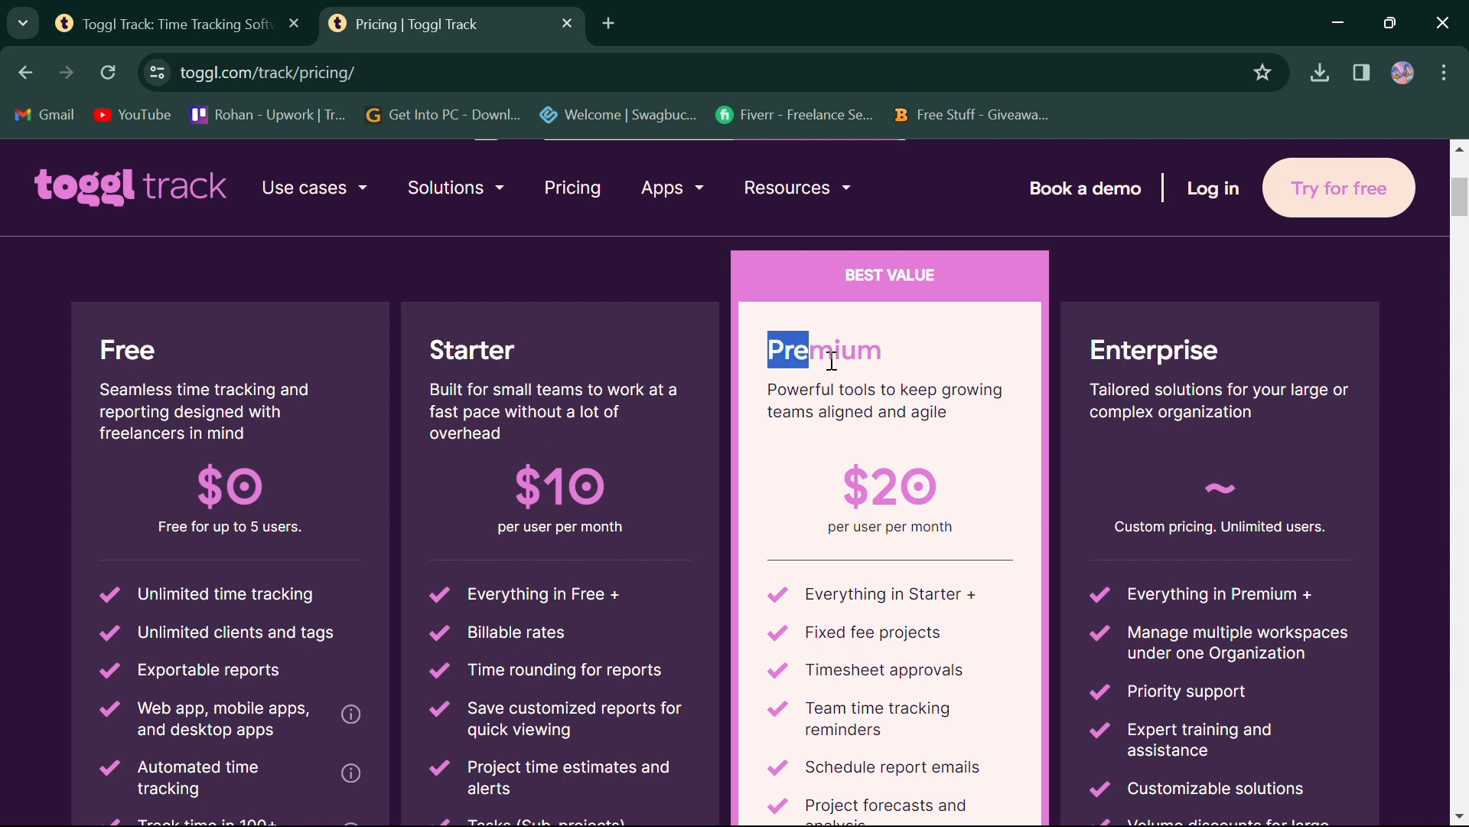
click(948, 393)
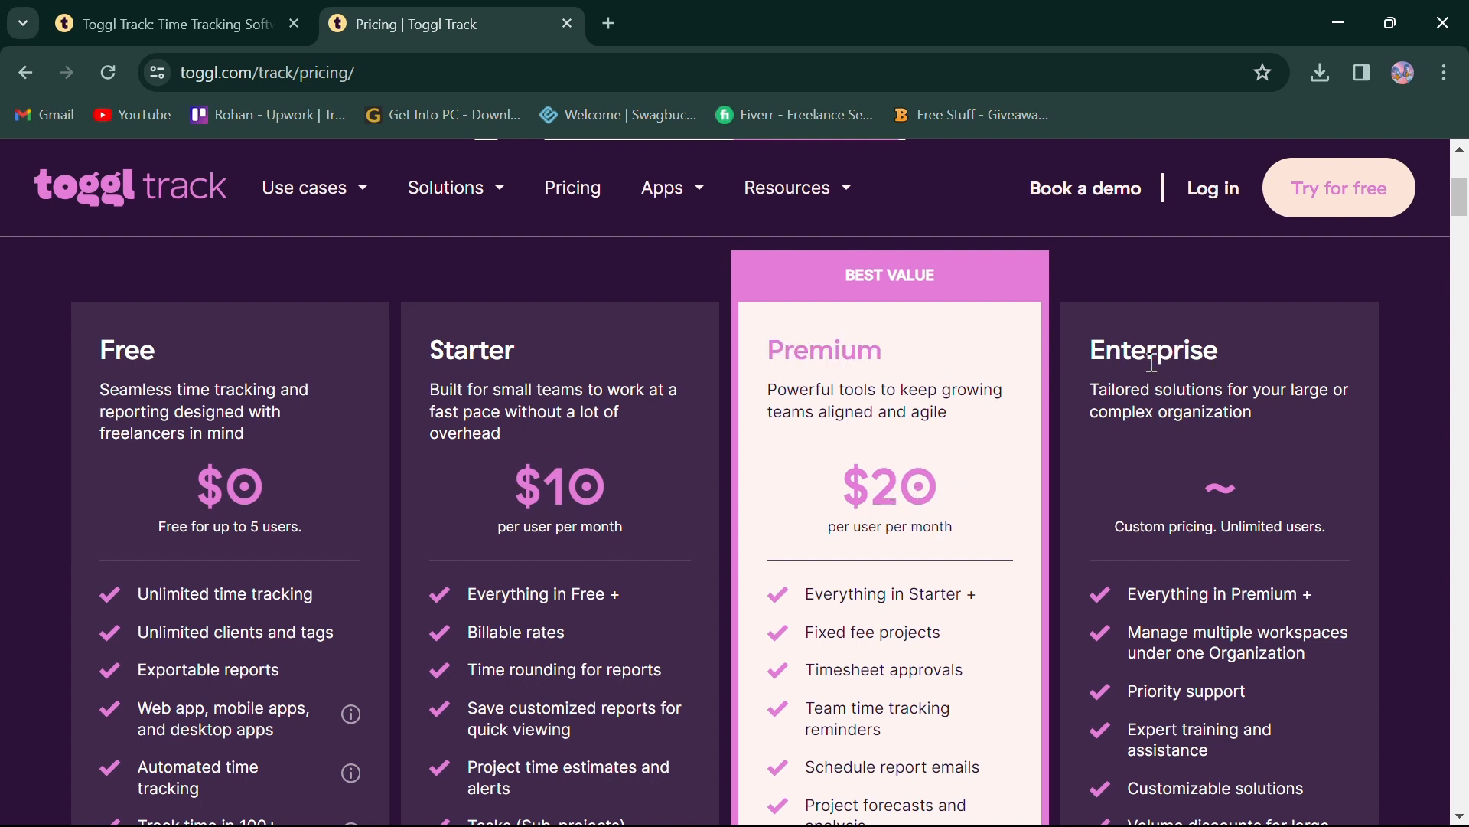
scroll(1148, 501, up, 1)
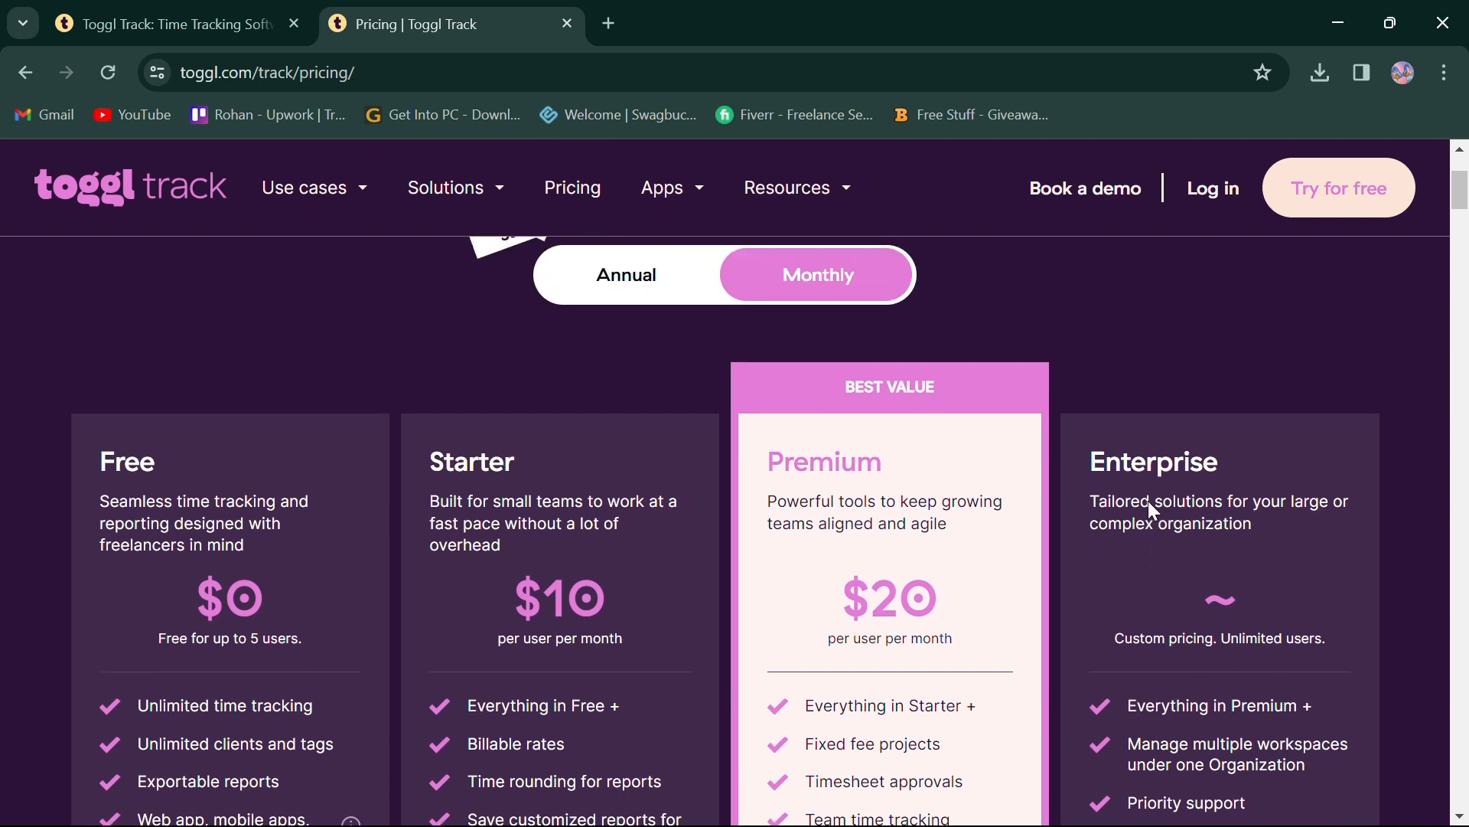
scroll(1148, 502, up, 2)
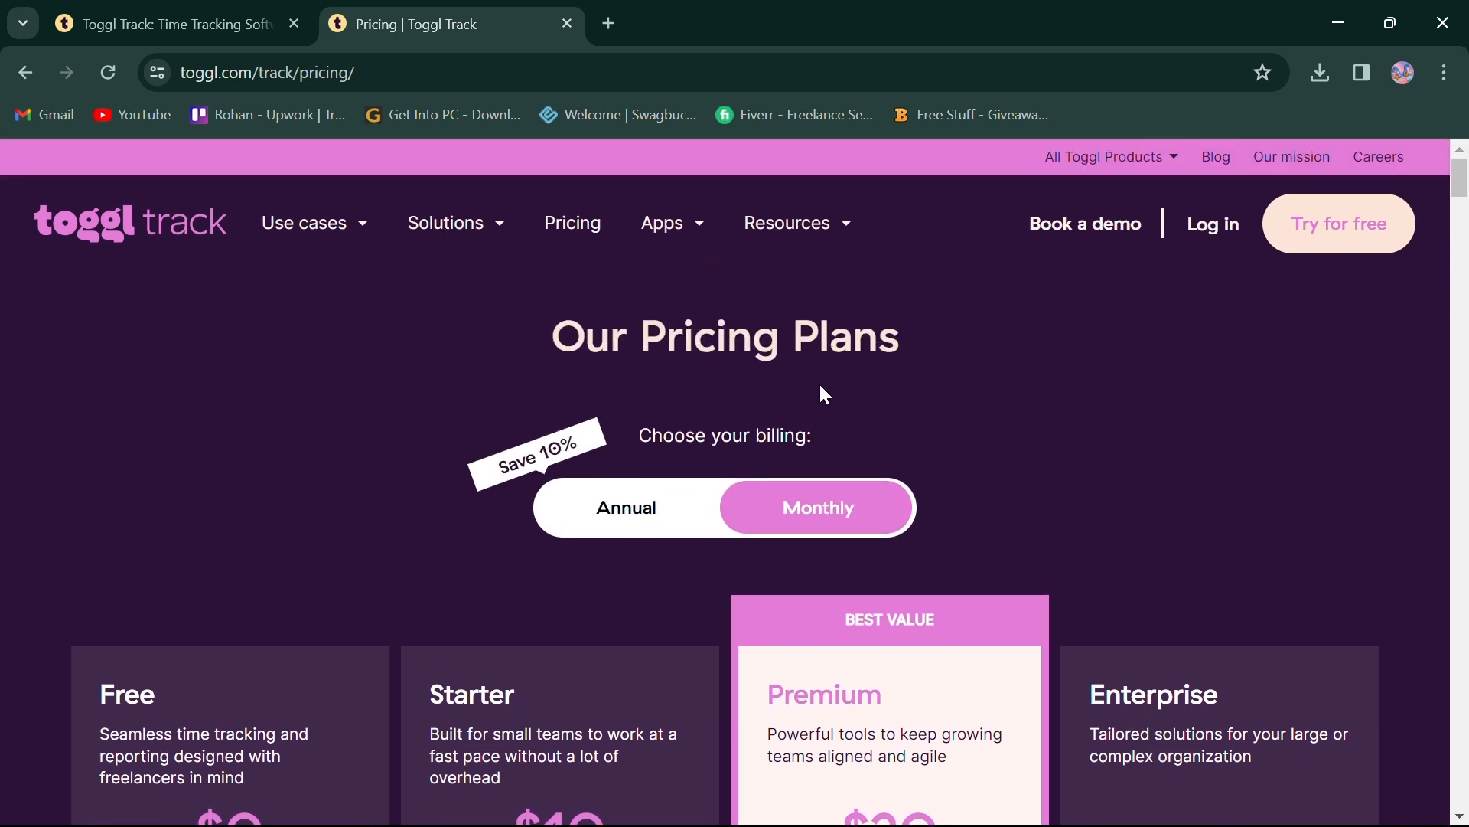
click(657, 506)
scroll(658, 506, down, 2)
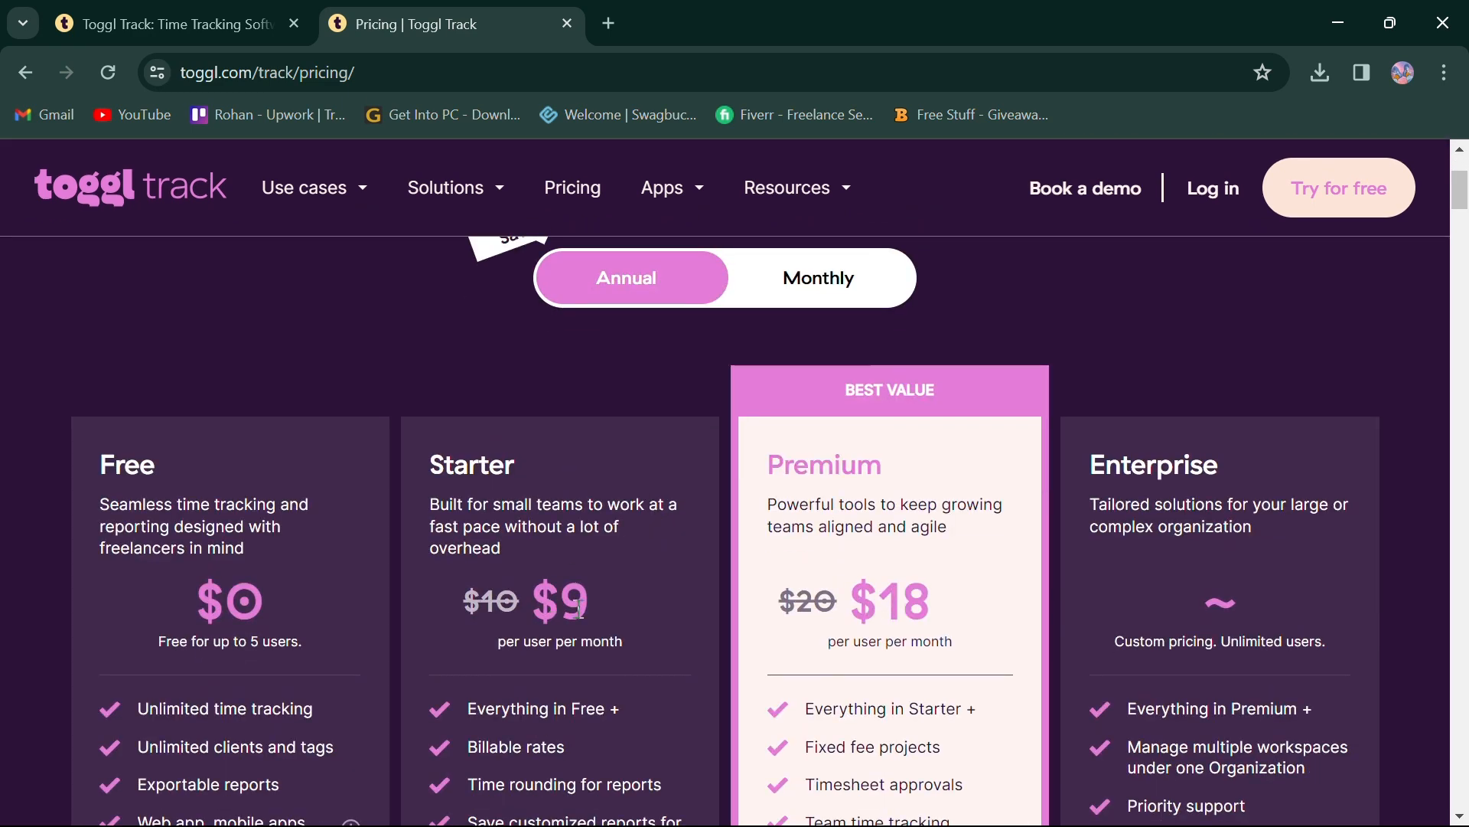